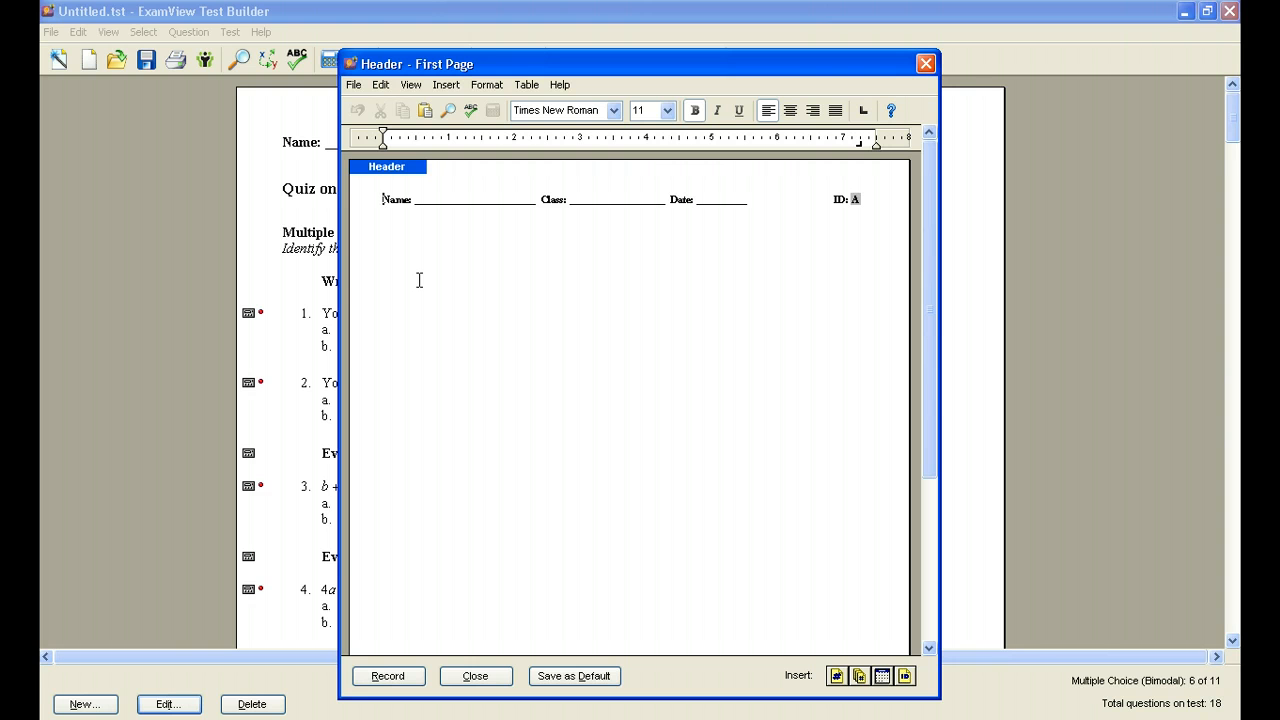
Step: Replace the Class and Date fields in the first-page header with "Period:" followed by a blank underscore line
{"action": "left_click", "coordinate": [441, 250]}
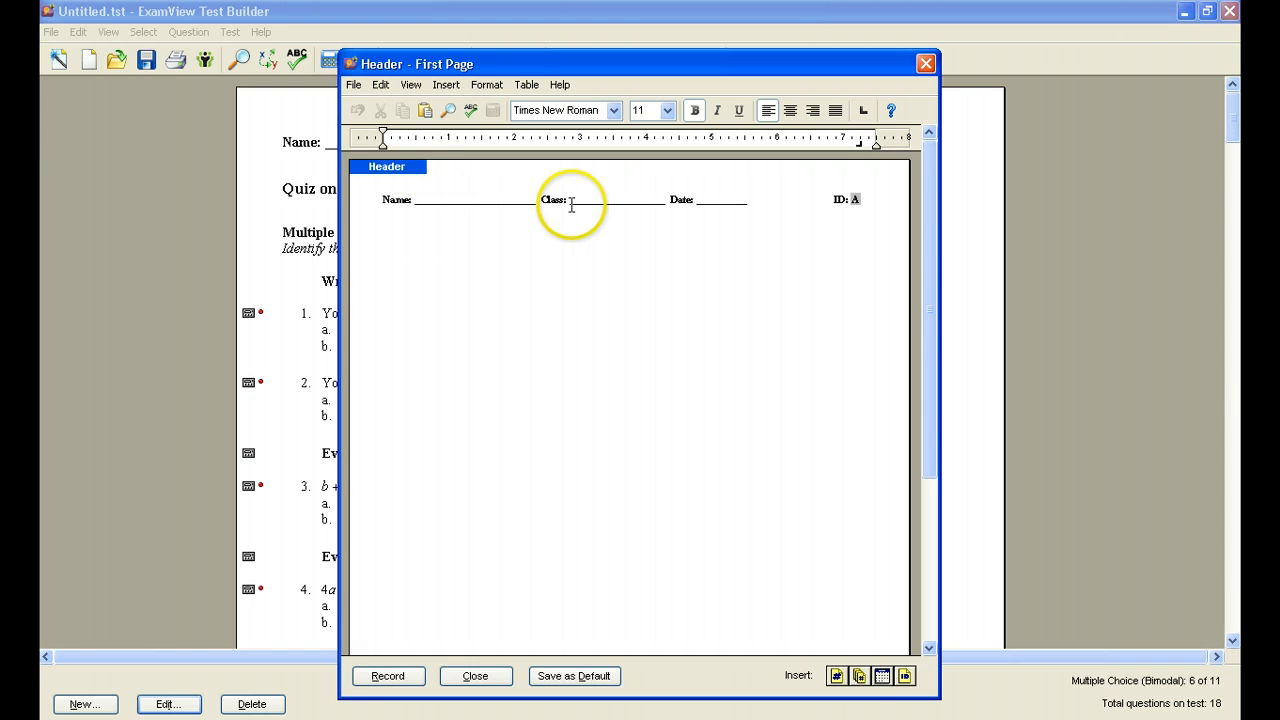
{"action": "left_click_drag", "start_coordinate": [542, 202], "coordinate": [754, 203]}
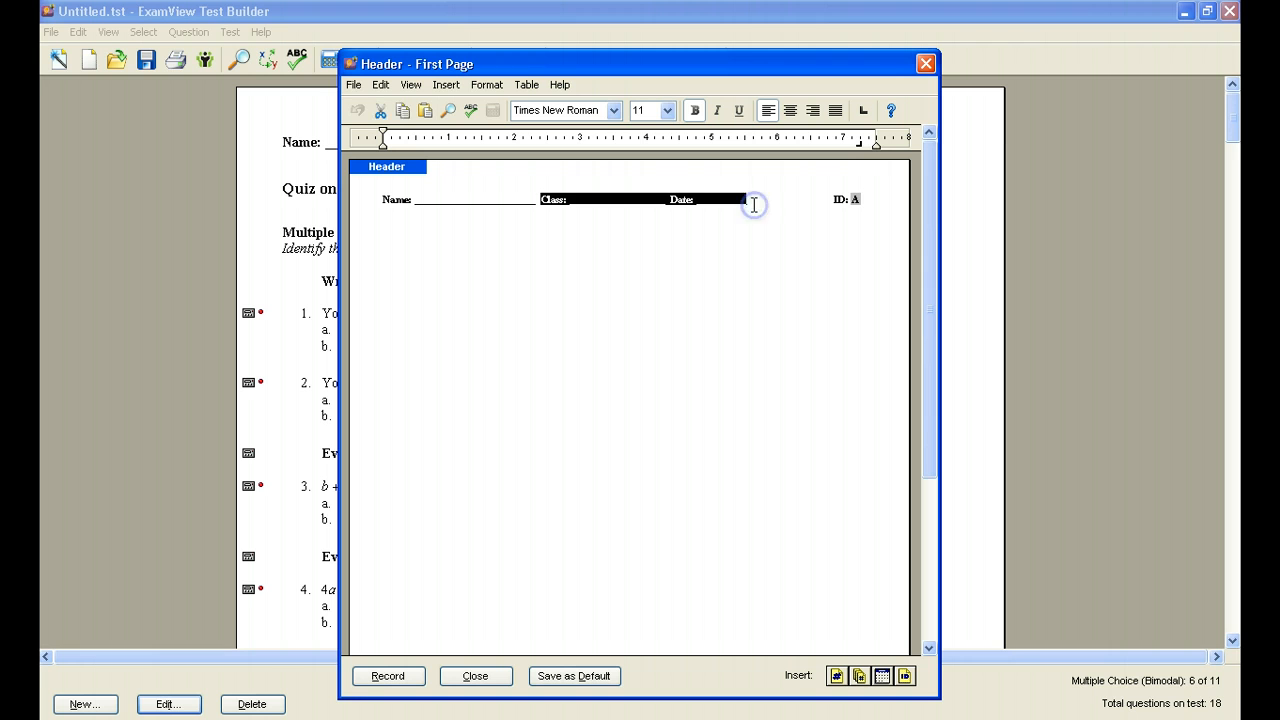
{"action": "type", "text": "Feriod"}
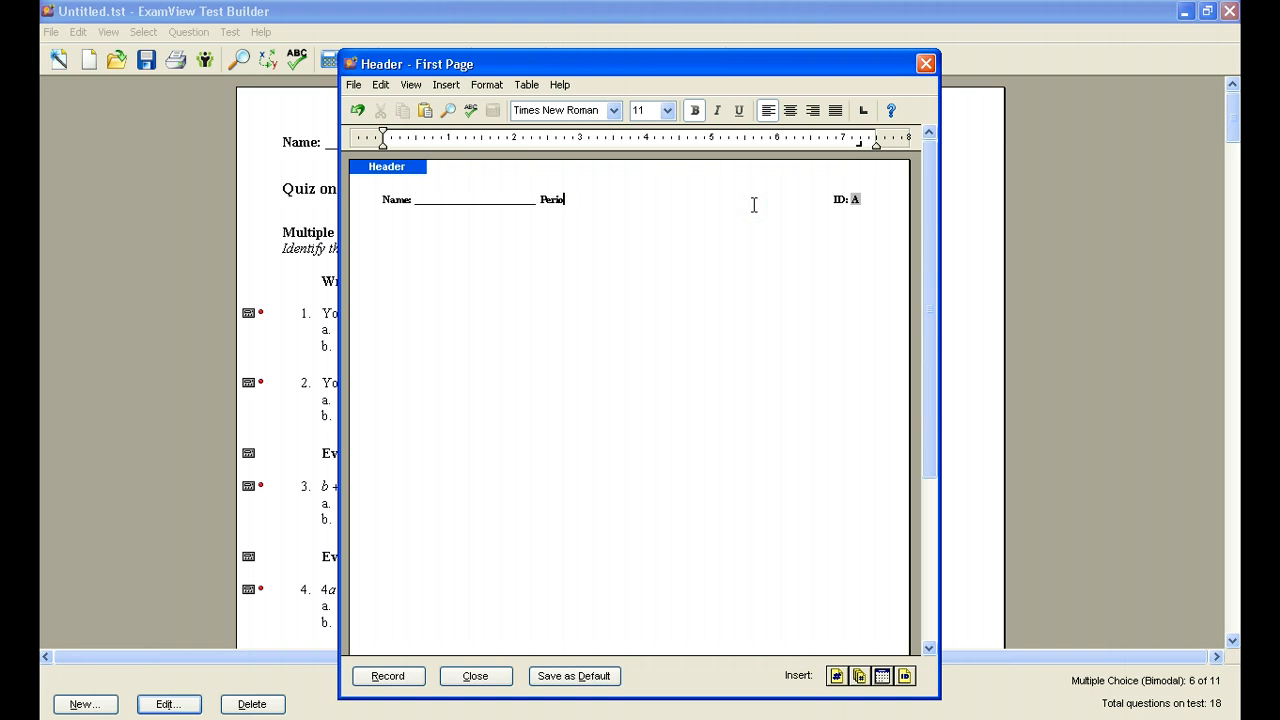
{"action": "type", "text": ": _______________"}
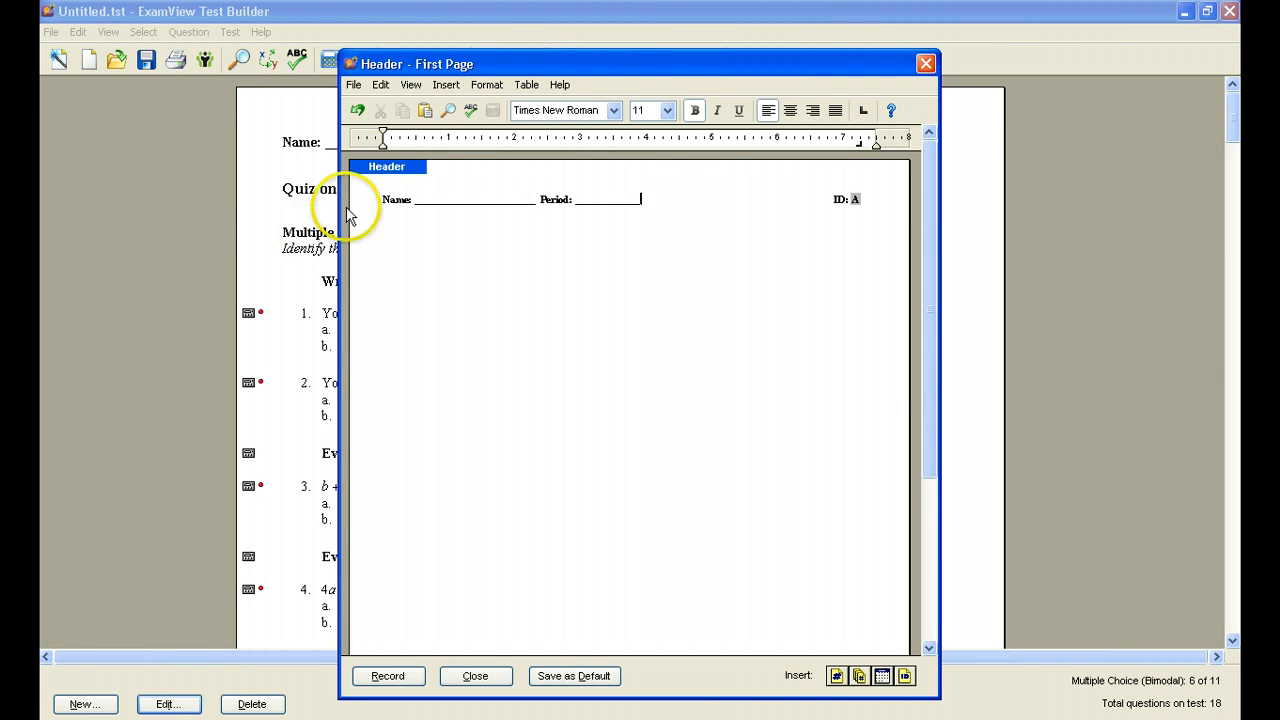
Step: Format the header's Name and Period text in Palatino Linotype at size 16
{"action": "left_click_drag", "start_coordinate": [383, 199], "coordinate": [677, 209]}
{"action": "left_click", "coordinate": [614, 110]}
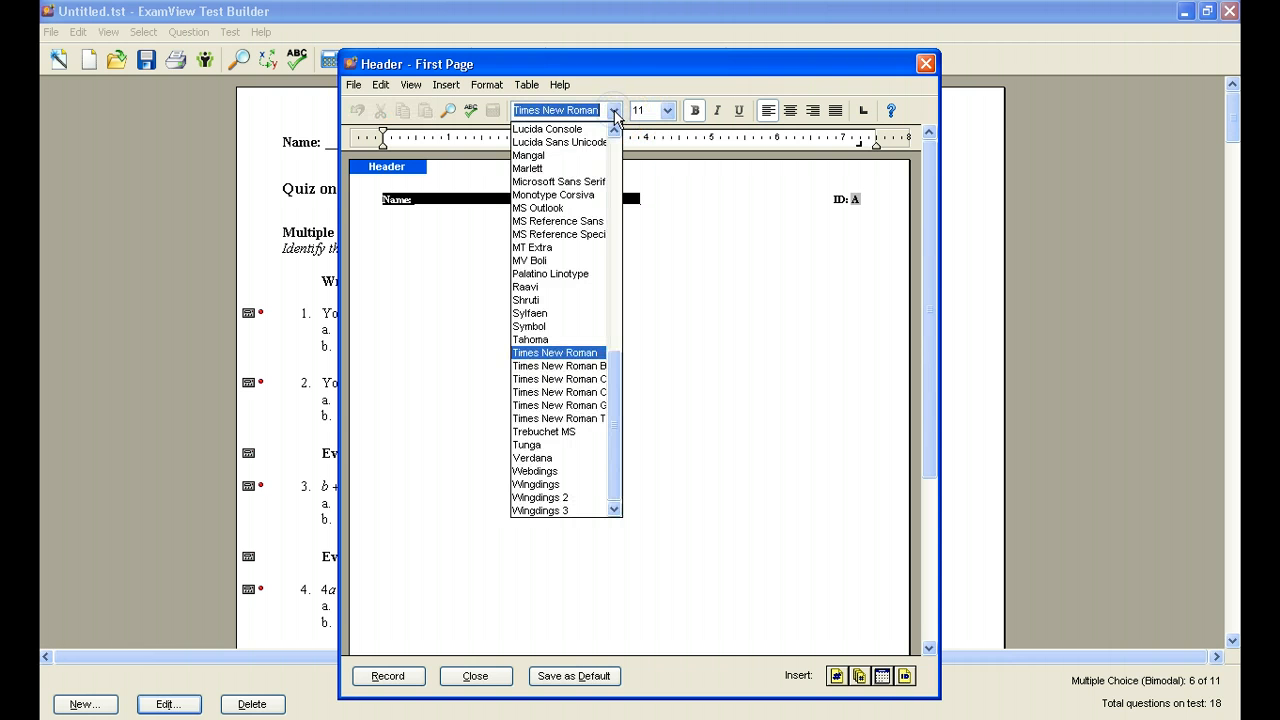
{"action": "left_click", "coordinate": [571, 273]}
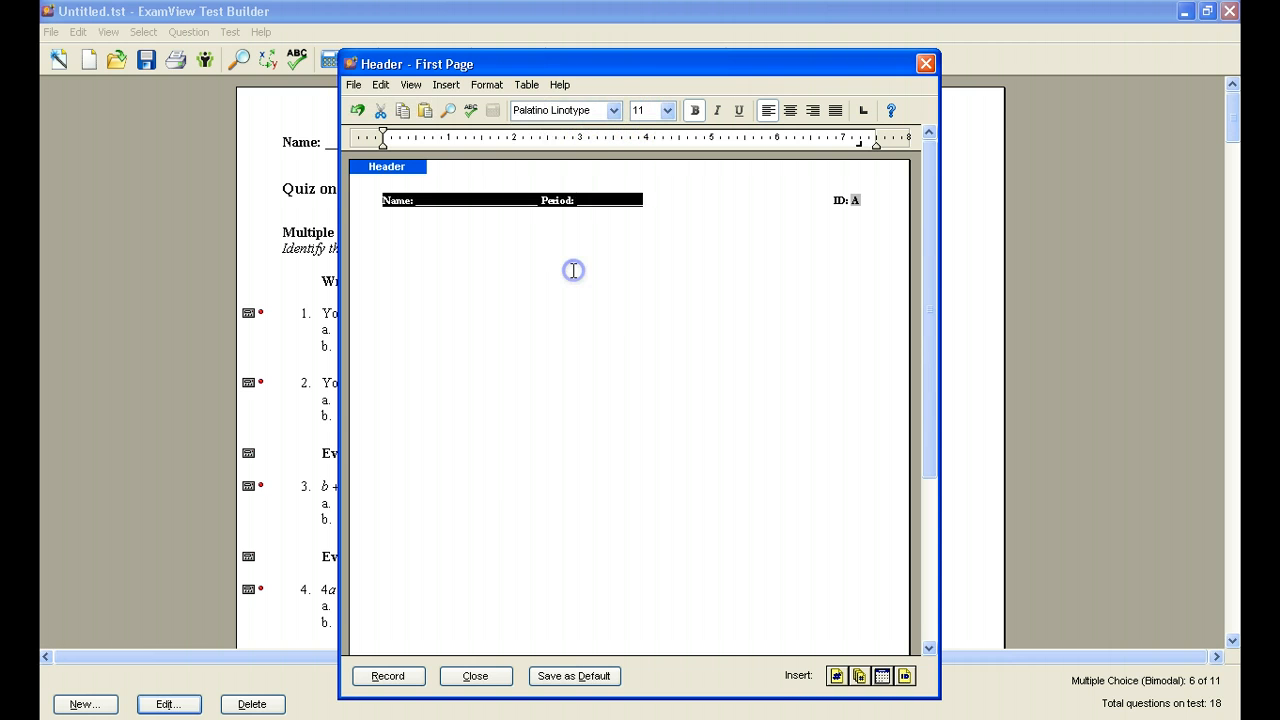
{"action": "left_click", "coordinate": [667, 110]}
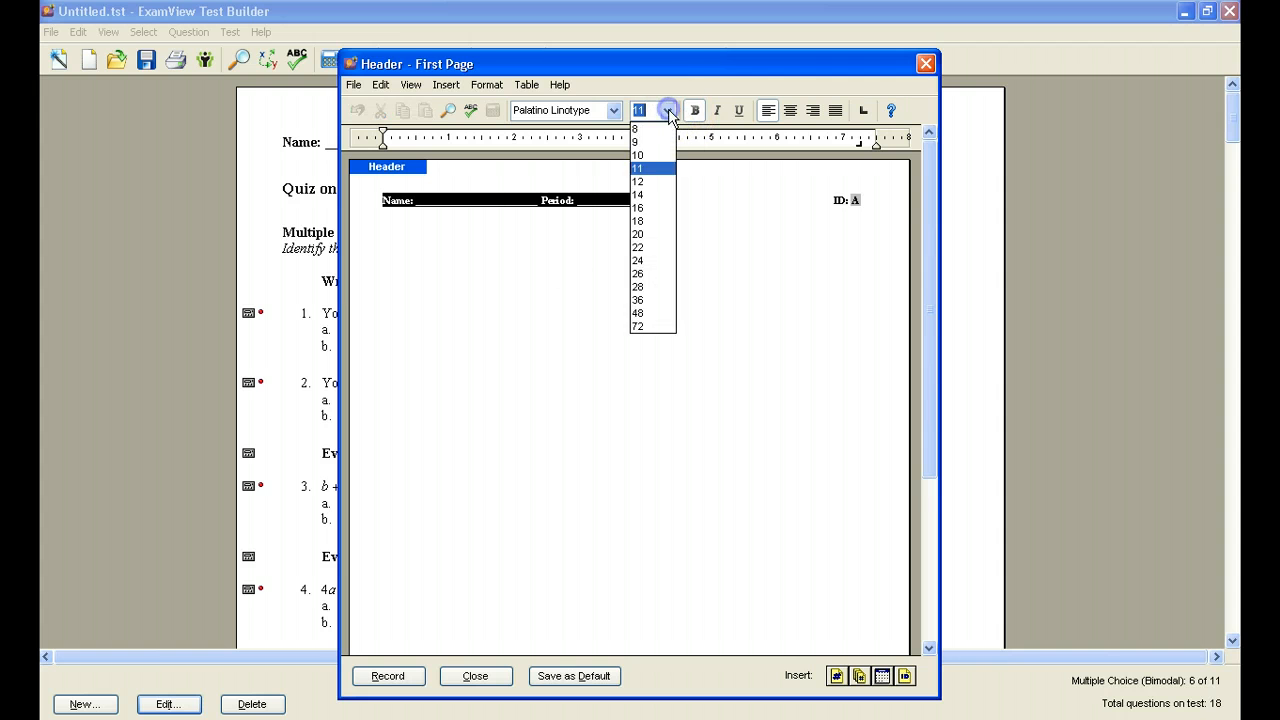
{"action": "left_click", "coordinate": [638, 208]}
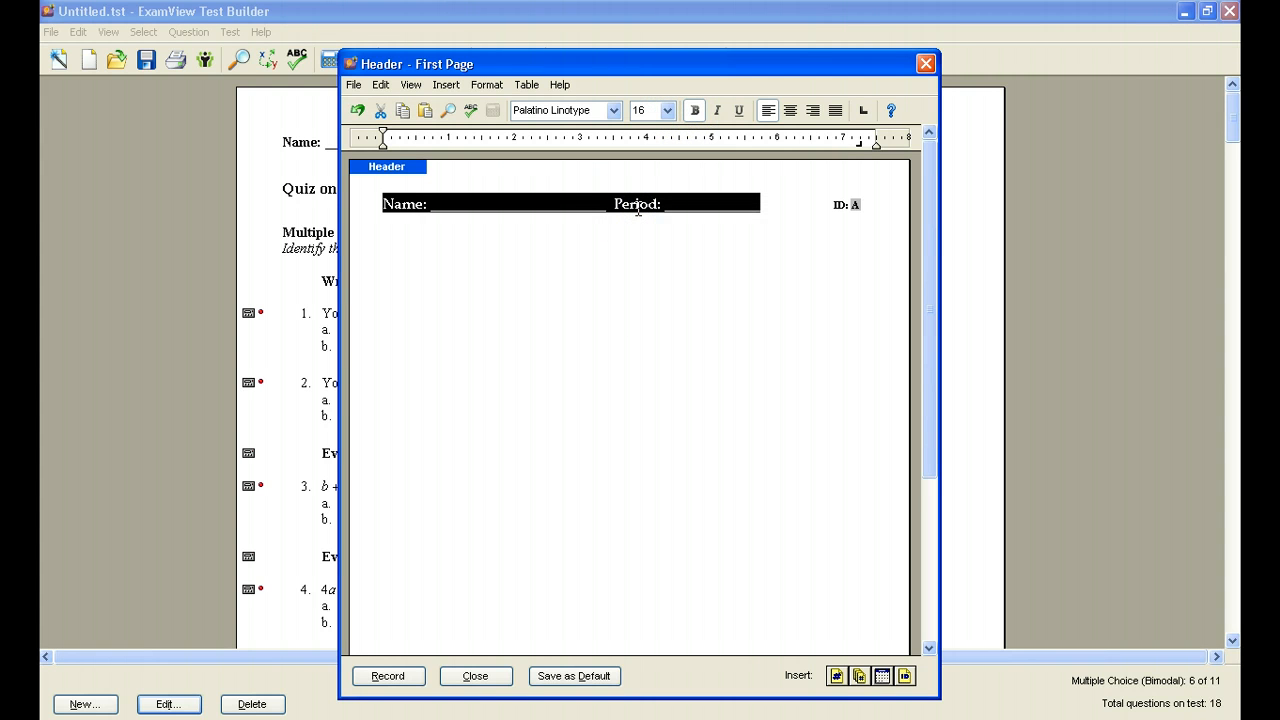
{"action": "left_click", "coordinate": [638, 209]}
{"action": "left_click", "coordinate": [613, 264]}
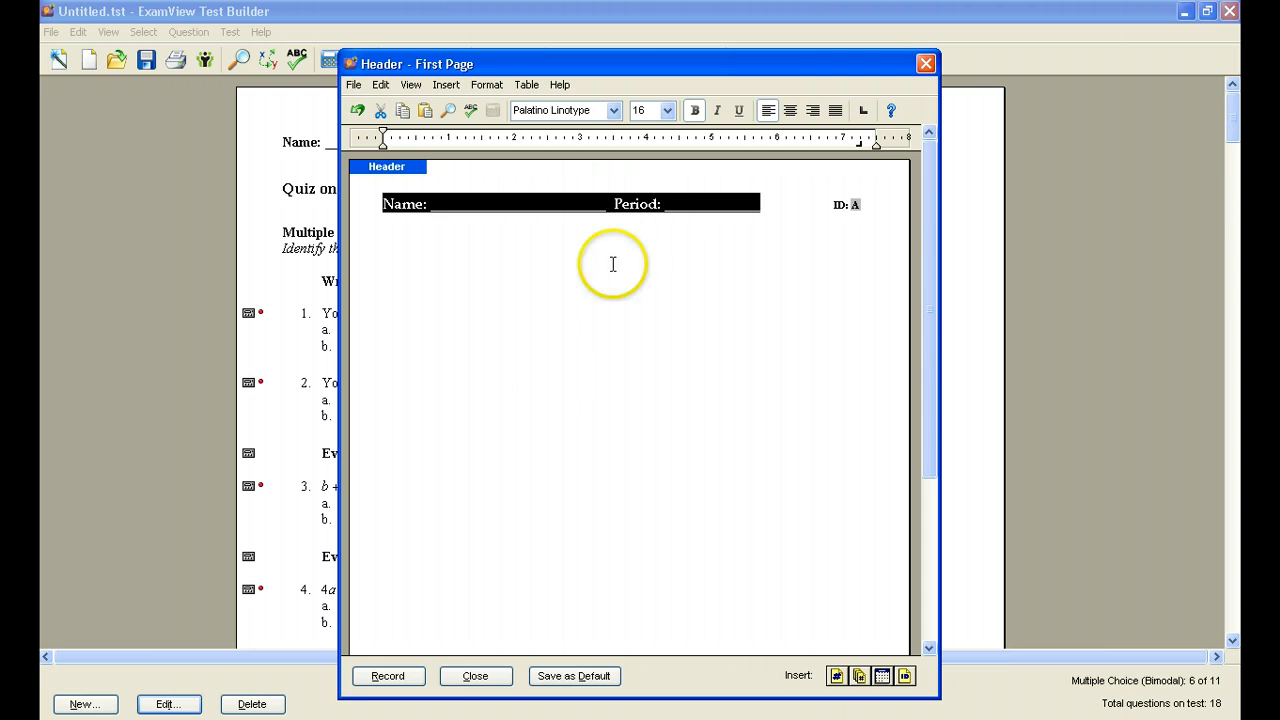
Step: Record the edited first-page header in the test
{"action": "left_click", "coordinate": [411, 683]}
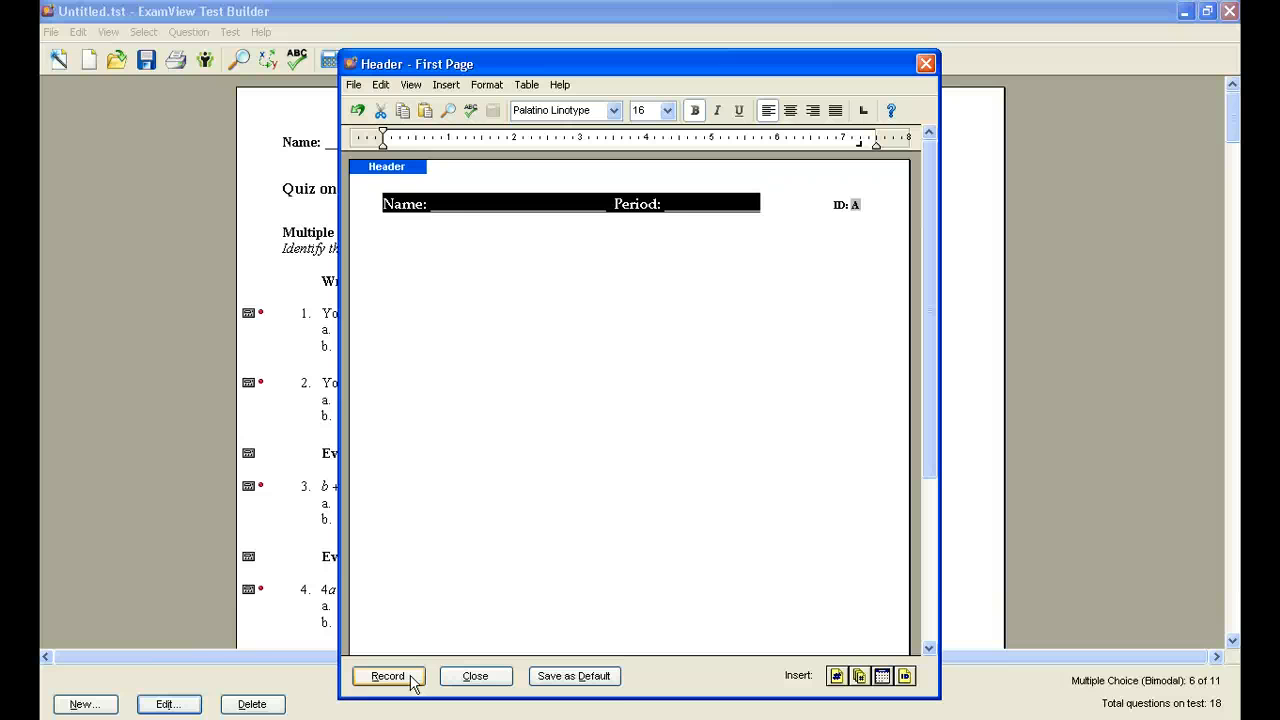
{"action": "left_click", "coordinate": [588, 680]}
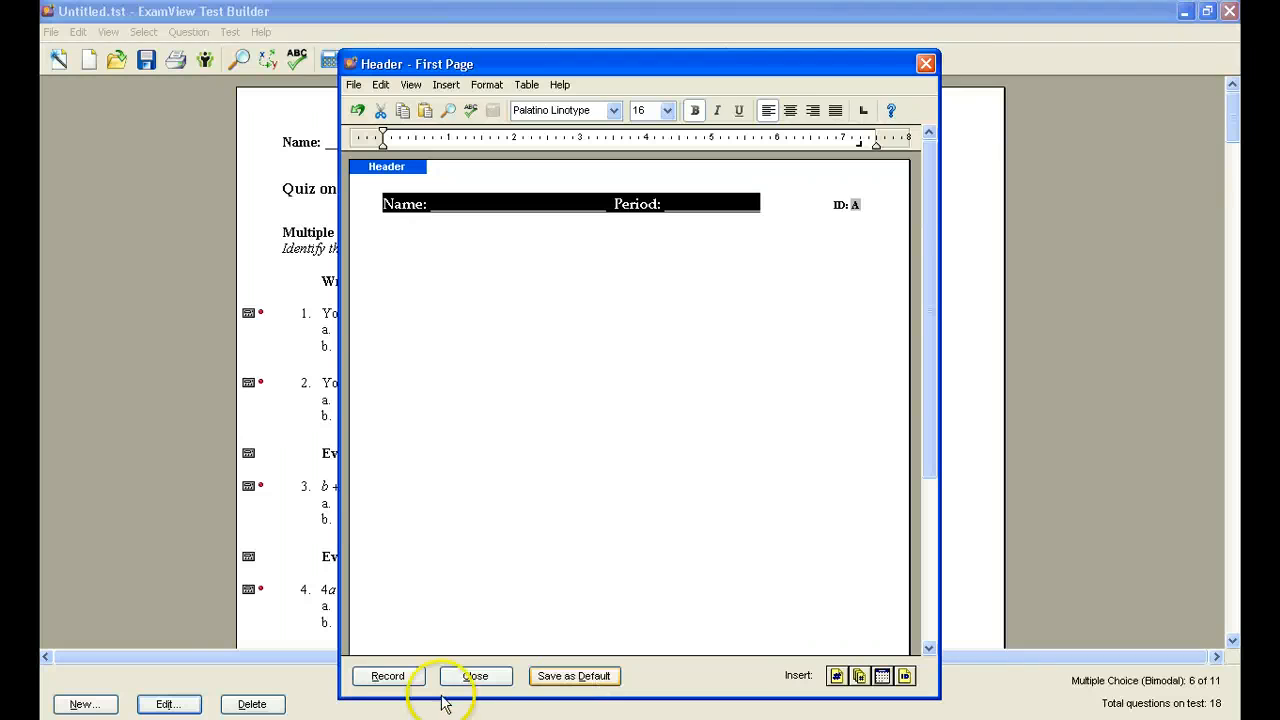
{"action": "left_click", "coordinate": [400, 678]}
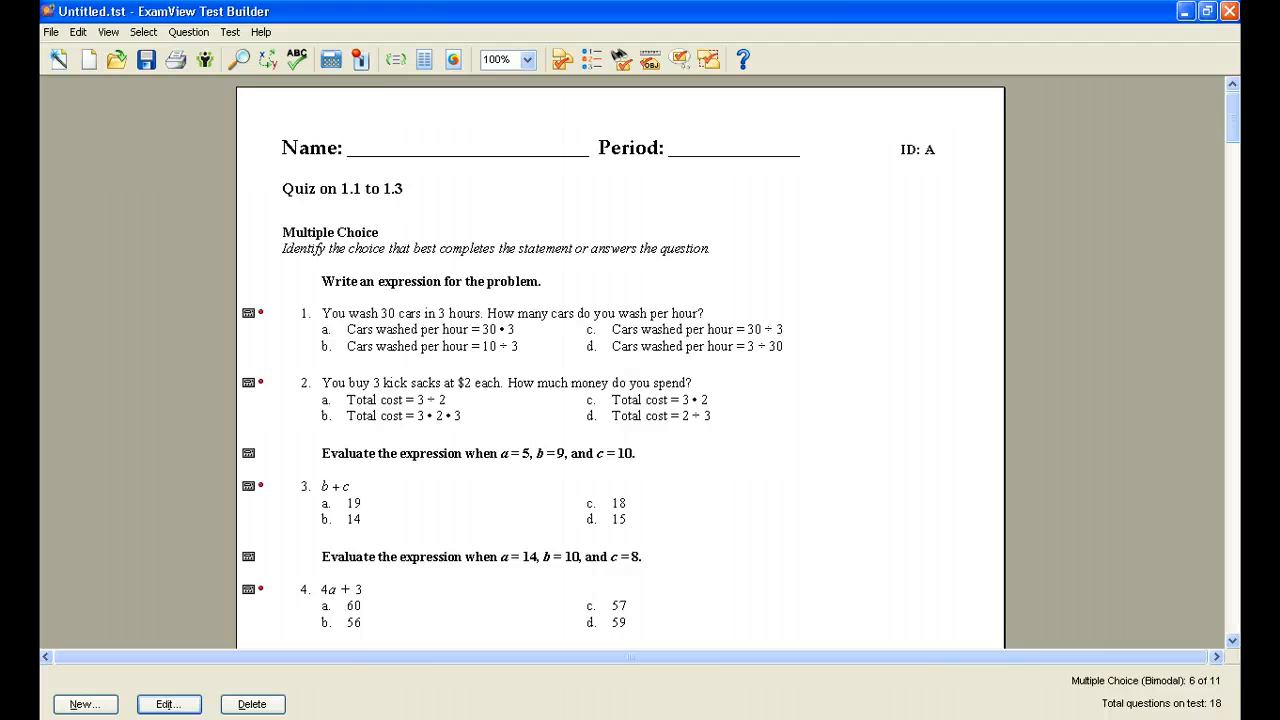
Step: Reorder the multiple-choice questions, moving the kick sacks question before the car-washing one and 7 • (19 • x) before (x + 2) • 1
{"action": "left_click", "coordinate": [185, 32]}
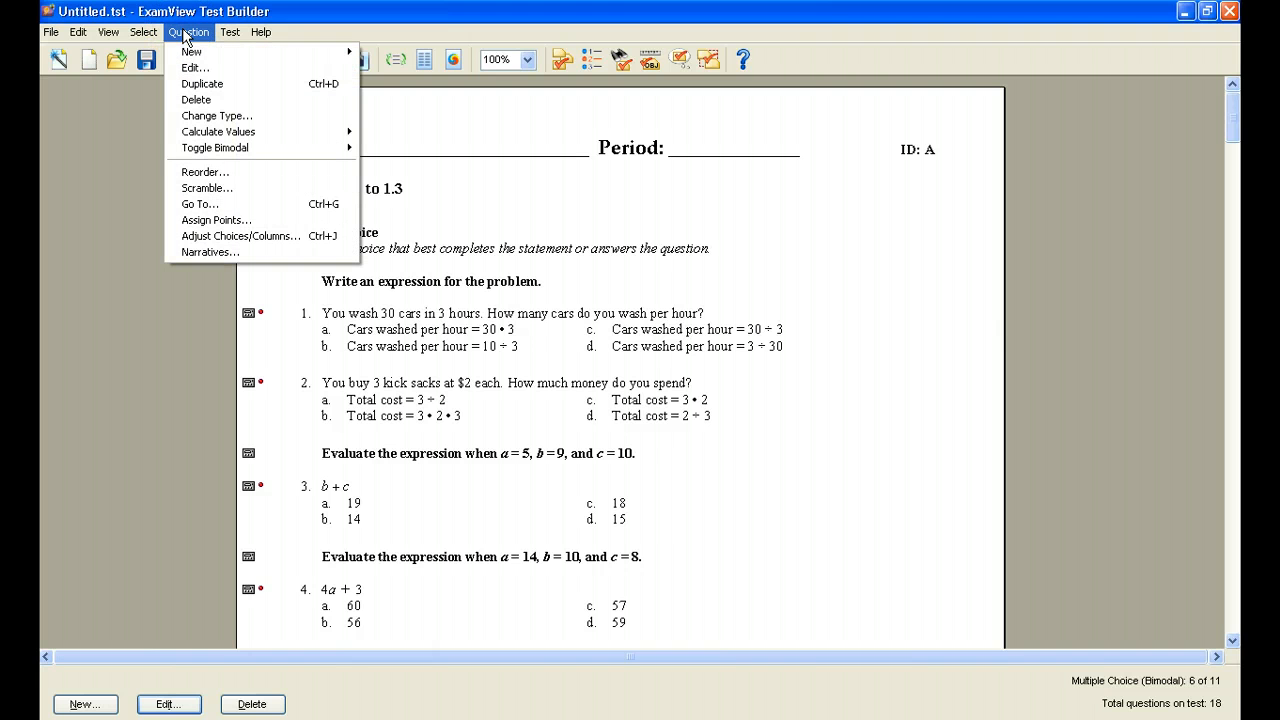
{"action": "left_click", "coordinate": [218, 172]}
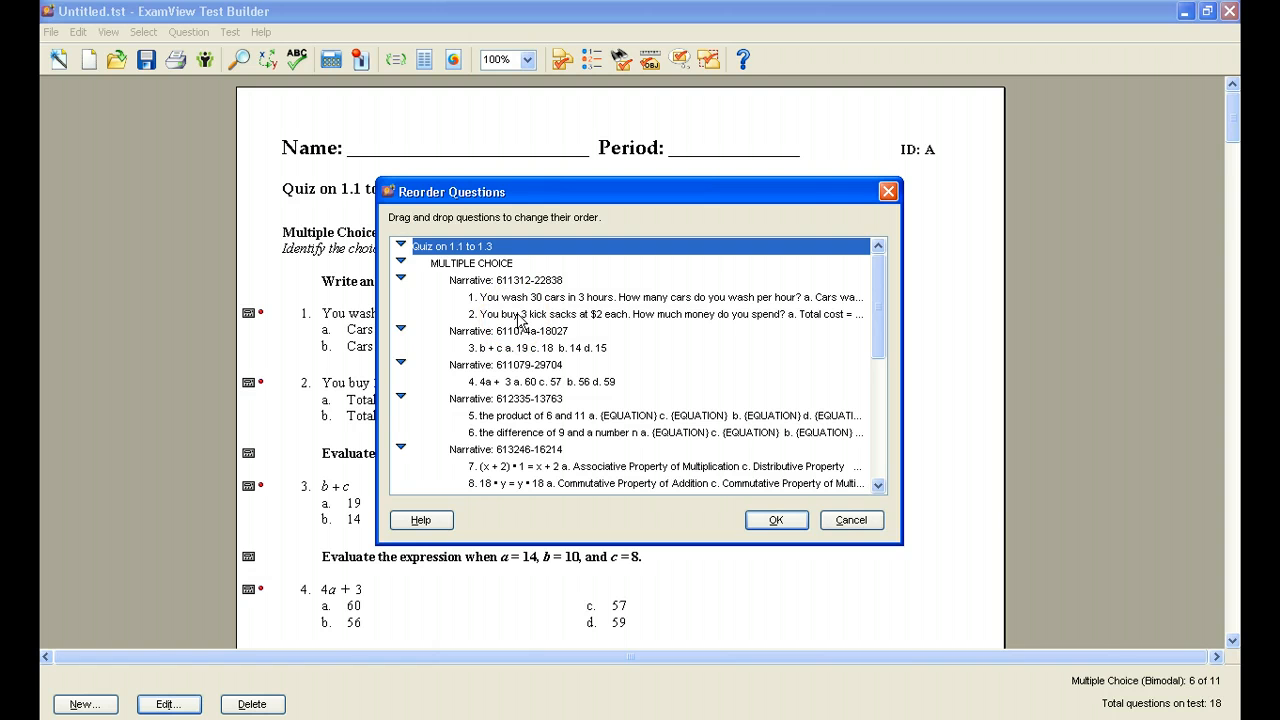
{"action": "mouse_move", "coordinate": [517, 318]}
{"action": "left_mouse_down"}
{"action": "mouse_move", "coordinate": [516, 364]}
{"action": "mouse_move", "coordinate": [518, 311]}
{"action": "left_mouse_up"}
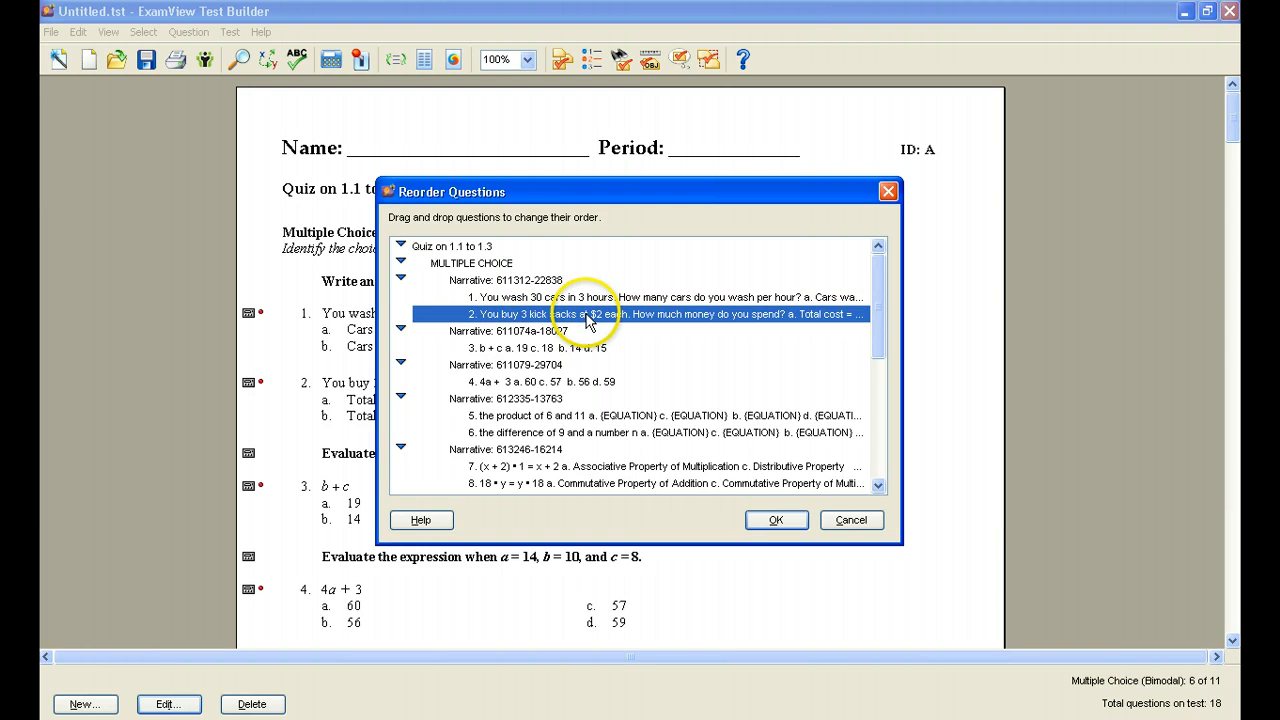
{"action": "left_click_drag", "start_coordinate": [566, 322], "coordinate": [563, 296]}
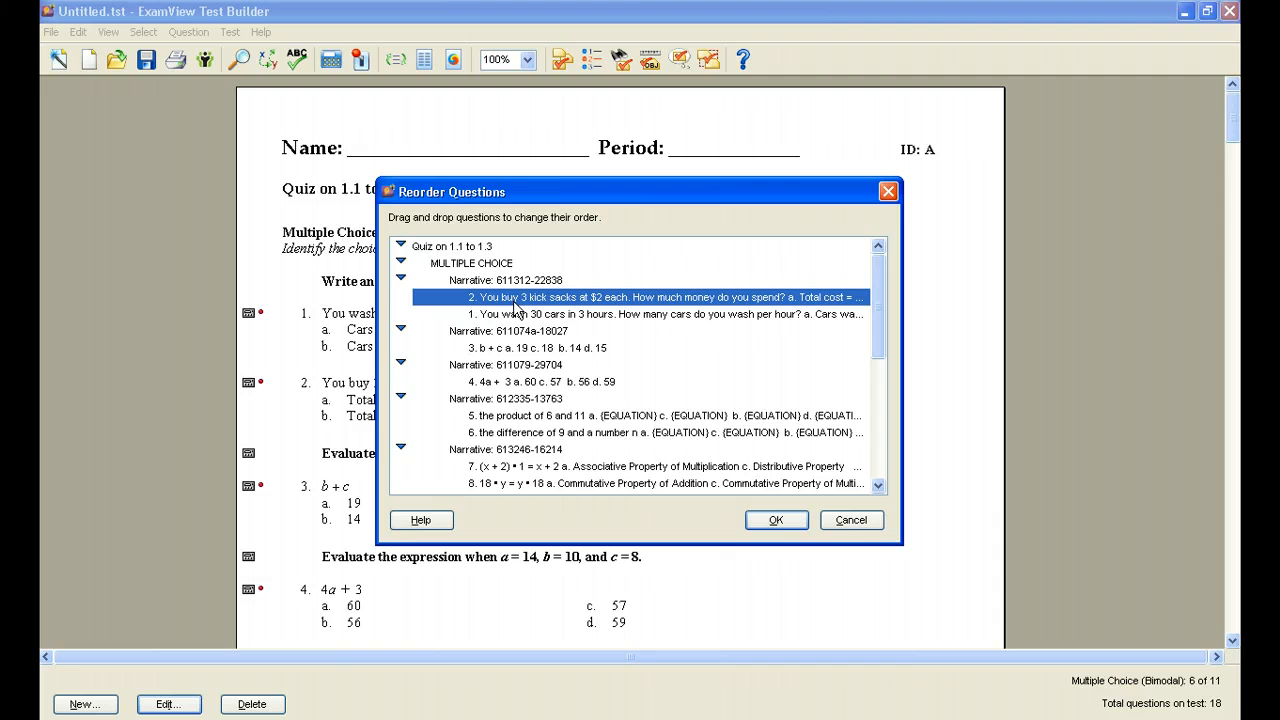
{"action": "scroll", "coordinate": [557, 440], "scroll_direction": "down", "scroll_amount": 1}
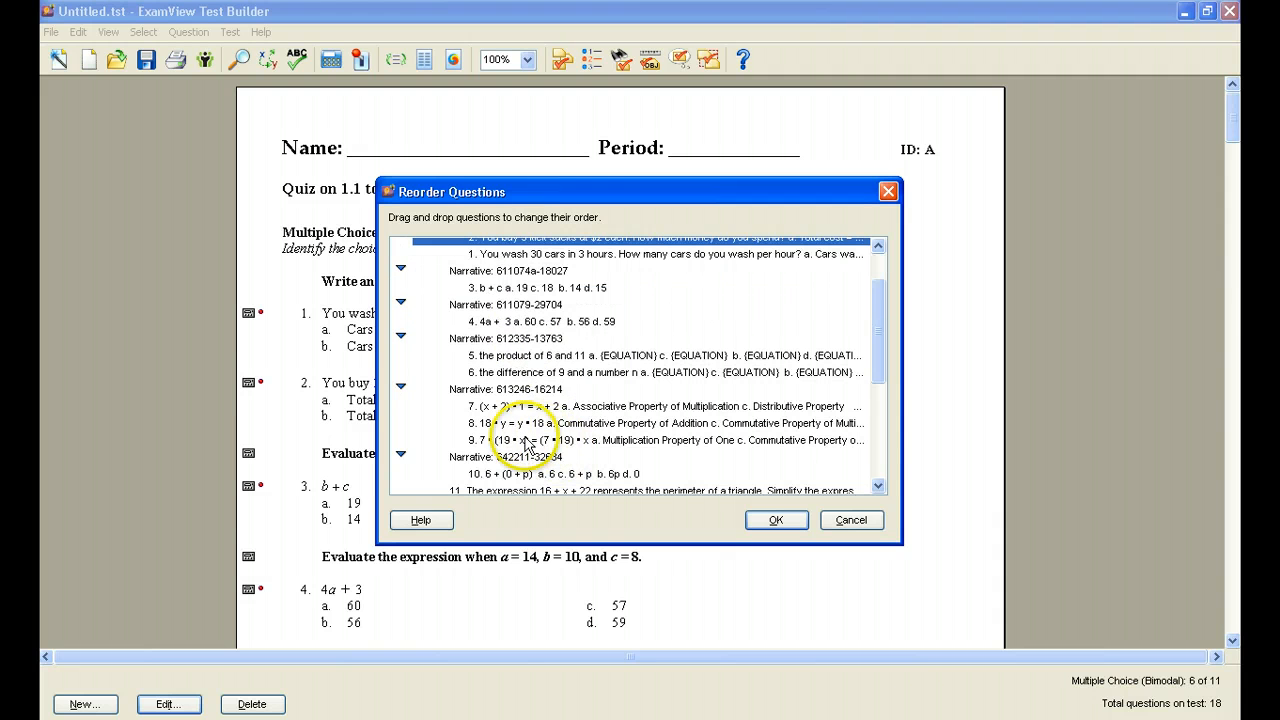
{"action": "left_click_drag", "start_coordinate": [522, 447], "coordinate": [526, 402]}
Step: Try to move short-answer question 4, the product of 0 and a sum, above its narrative, and apply the new question order
{"action": "scroll", "coordinate": [406, 436], "scroll_direction": "down", "scroll_amount": 6}
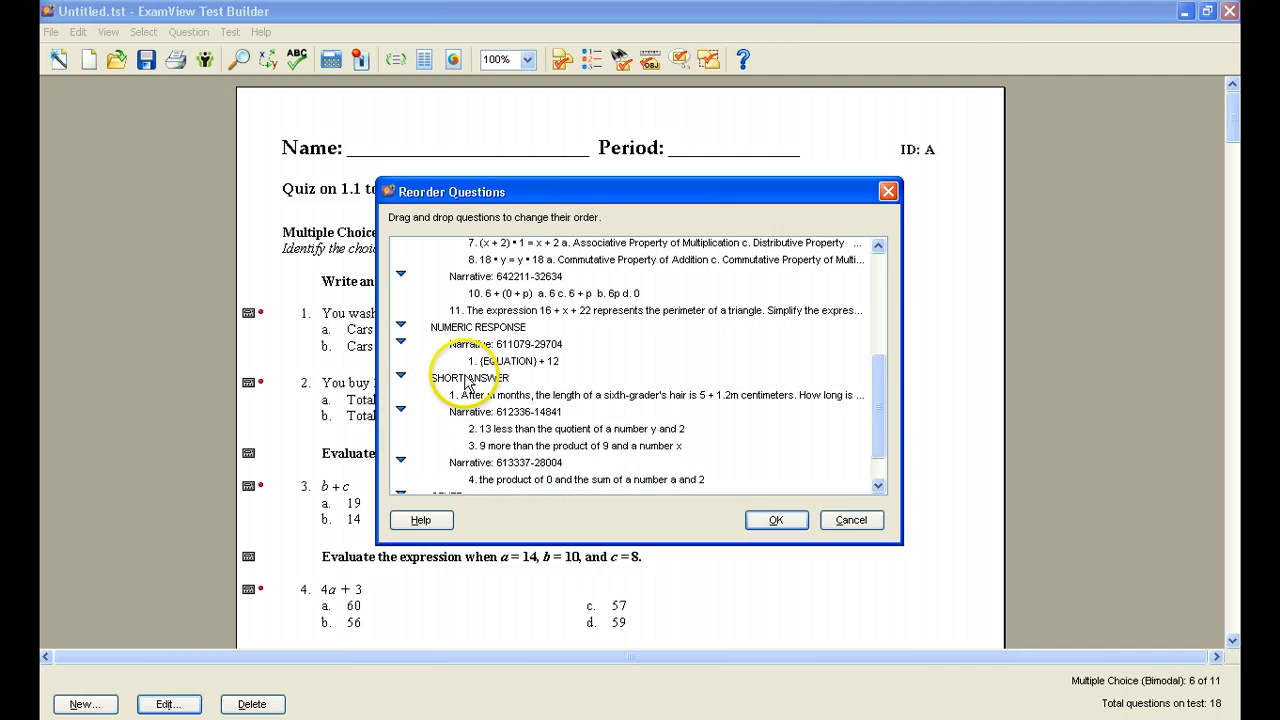
{"action": "scroll", "coordinate": [475, 383], "scroll_direction": "down", "scroll_amount": 1}
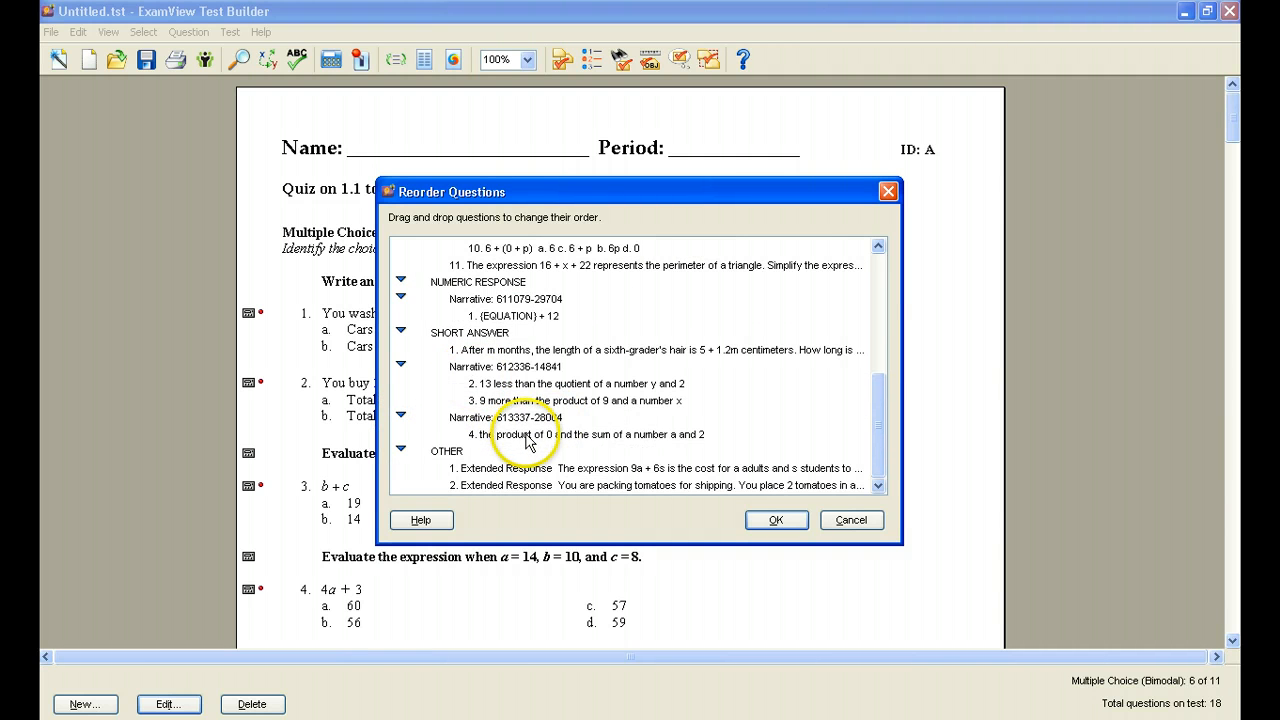
{"action": "mouse_move", "coordinate": [526, 434]}
{"action": "left_mouse_down"}
{"action": "mouse_move", "coordinate": [528, 257]}
{"action": "mouse_move", "coordinate": [528, 434]}
{"action": "mouse_move", "coordinate": [527, 400]}
{"action": "mouse_move", "coordinate": [527, 416]}
{"action": "left_mouse_up"}
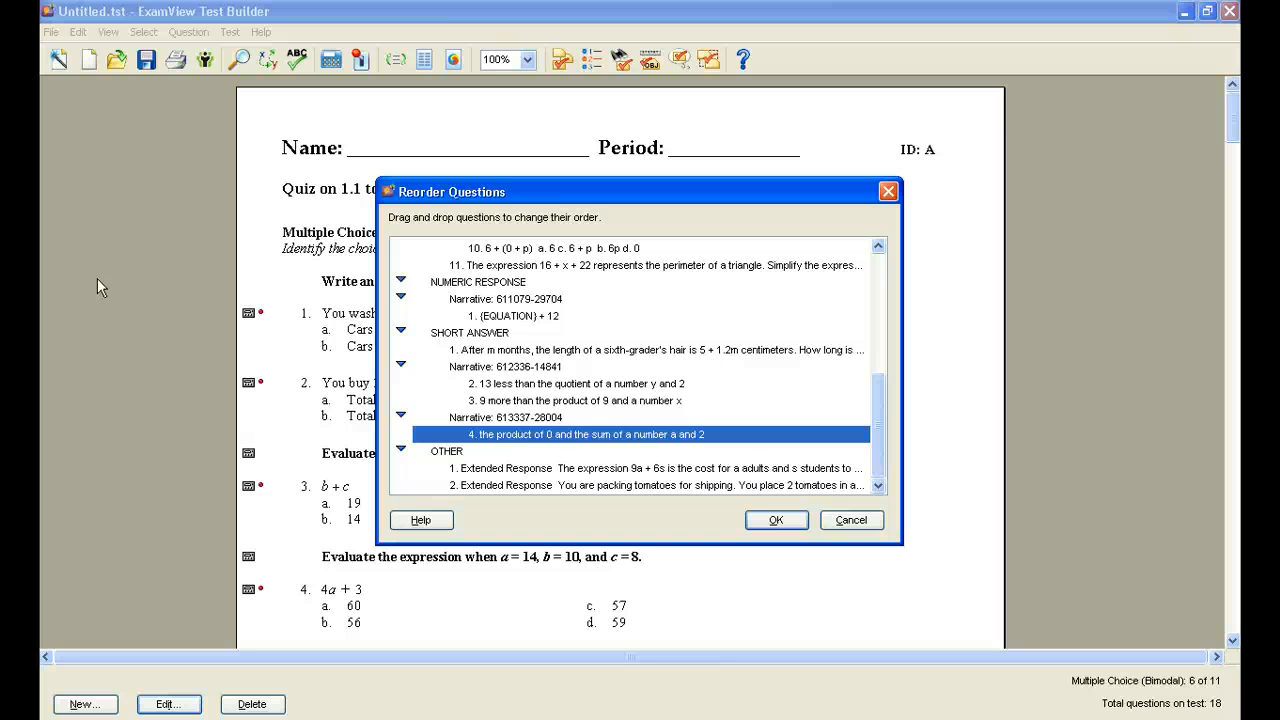
{"action": "left_click", "coordinate": [777, 521]}
{"action": "scroll", "coordinate": [704, 403], "scroll_direction": "up", "scroll_amount": 2}
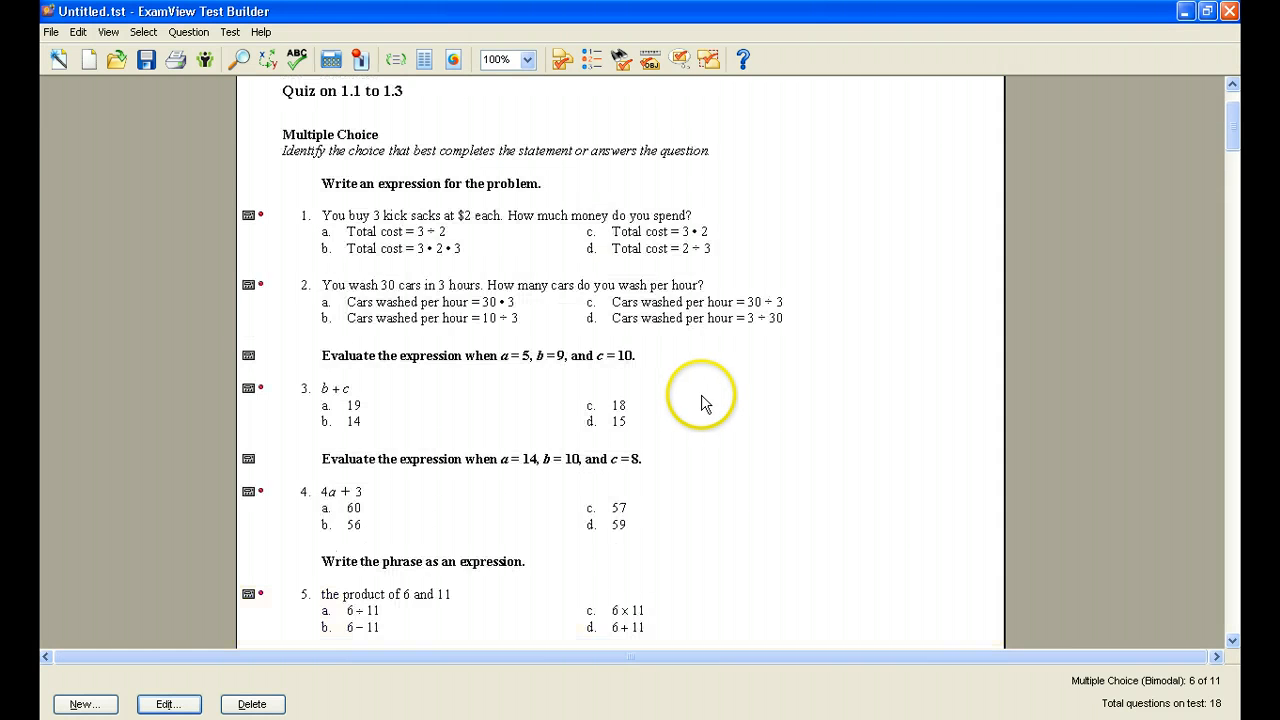
{"action": "scroll", "coordinate": [701, 403], "scroll_direction": "up", "scroll_amount": 2}
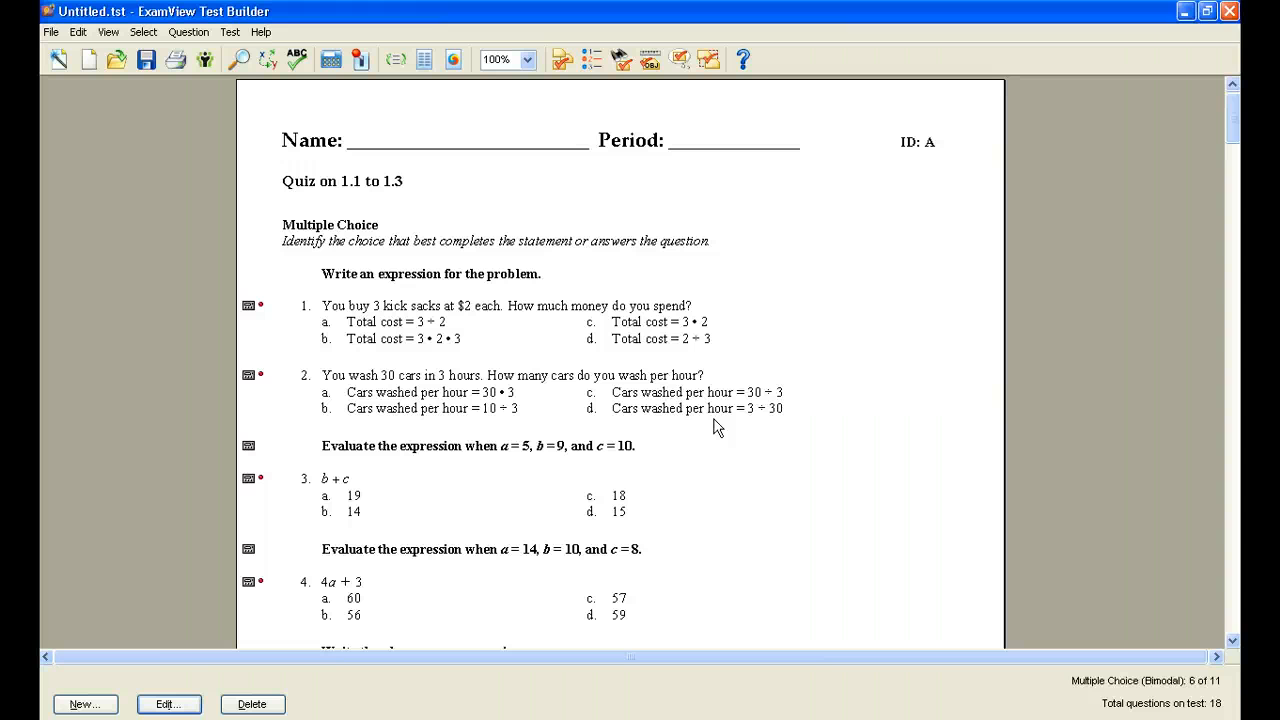
Step: Select the kick sacks question at the start of the multiple-choice section
{"action": "left_click", "coordinate": [85, 704]}
{"action": "left_click", "coordinate": [349, 318]}
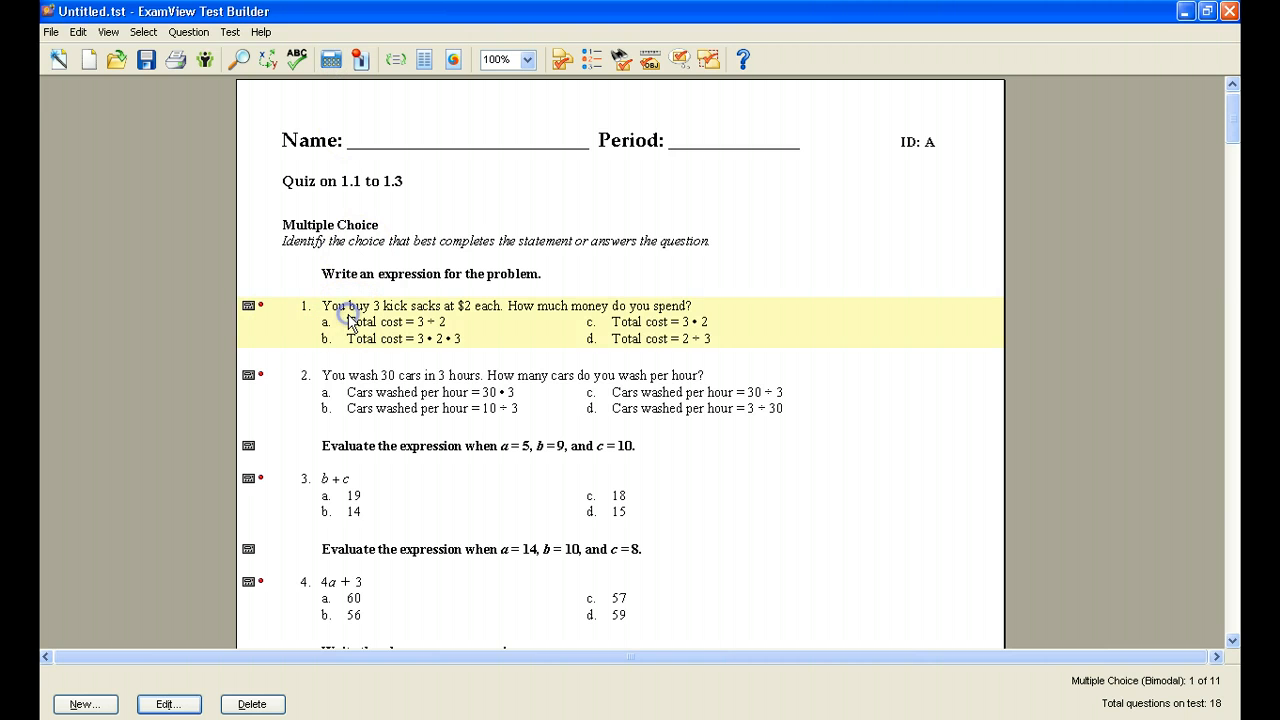
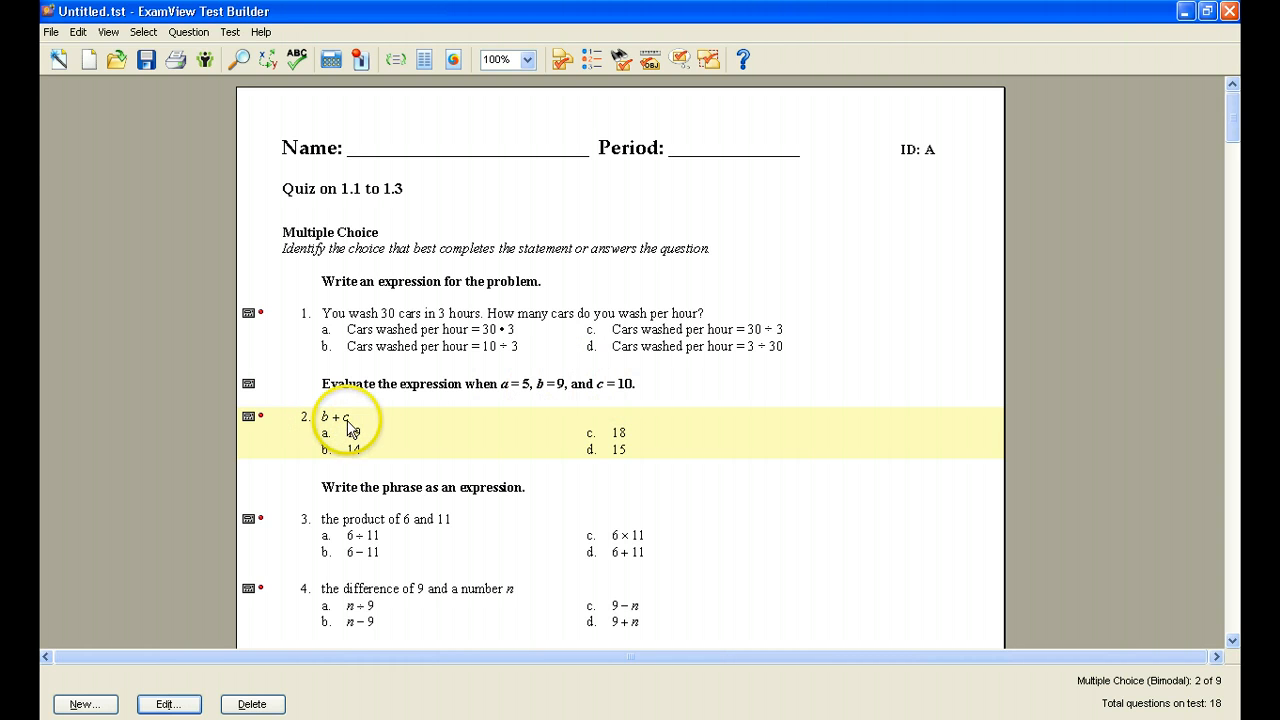
Step: Recalculate the values of the b + c question three times to generate different answer choices
{"action": "left_click", "coordinate": [331, 60]}
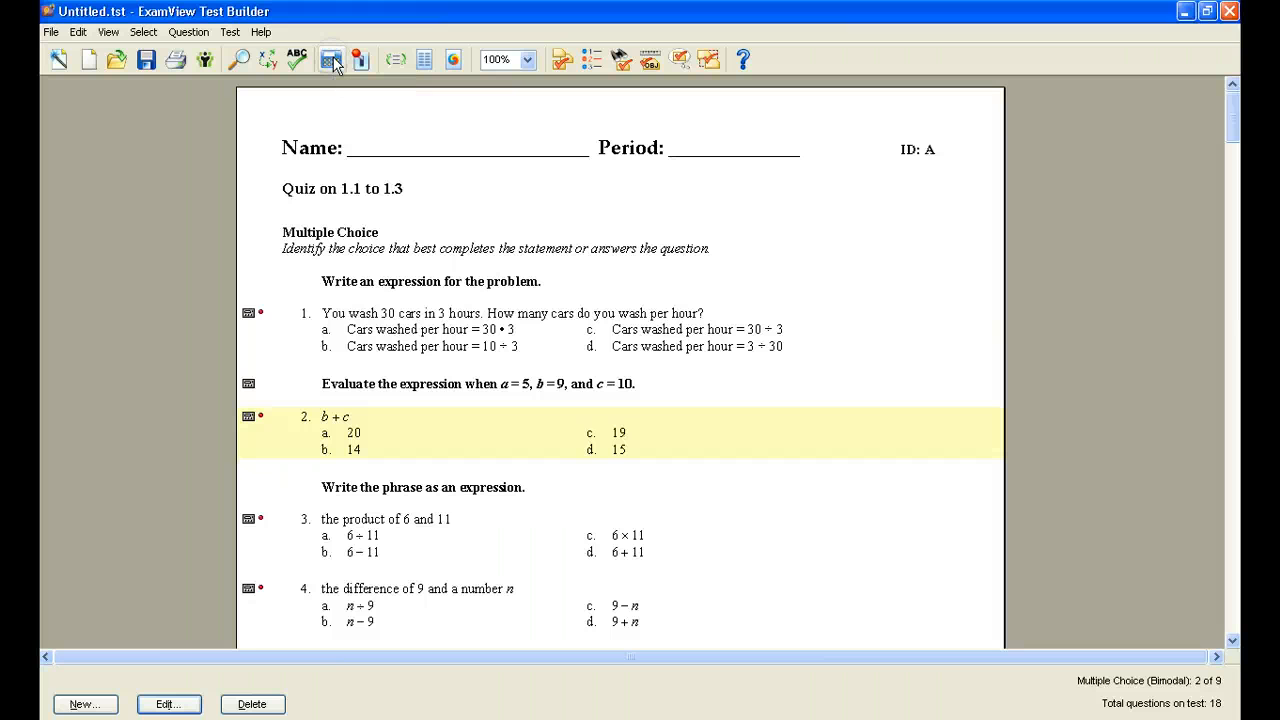
{"action": "left_click", "coordinate": [331, 60]}
{"action": "left_click", "coordinate": [331, 60]}
Step: Recalculate the numbers in question 3, the product phrase, three times
{"action": "left_click", "coordinate": [358, 545]}
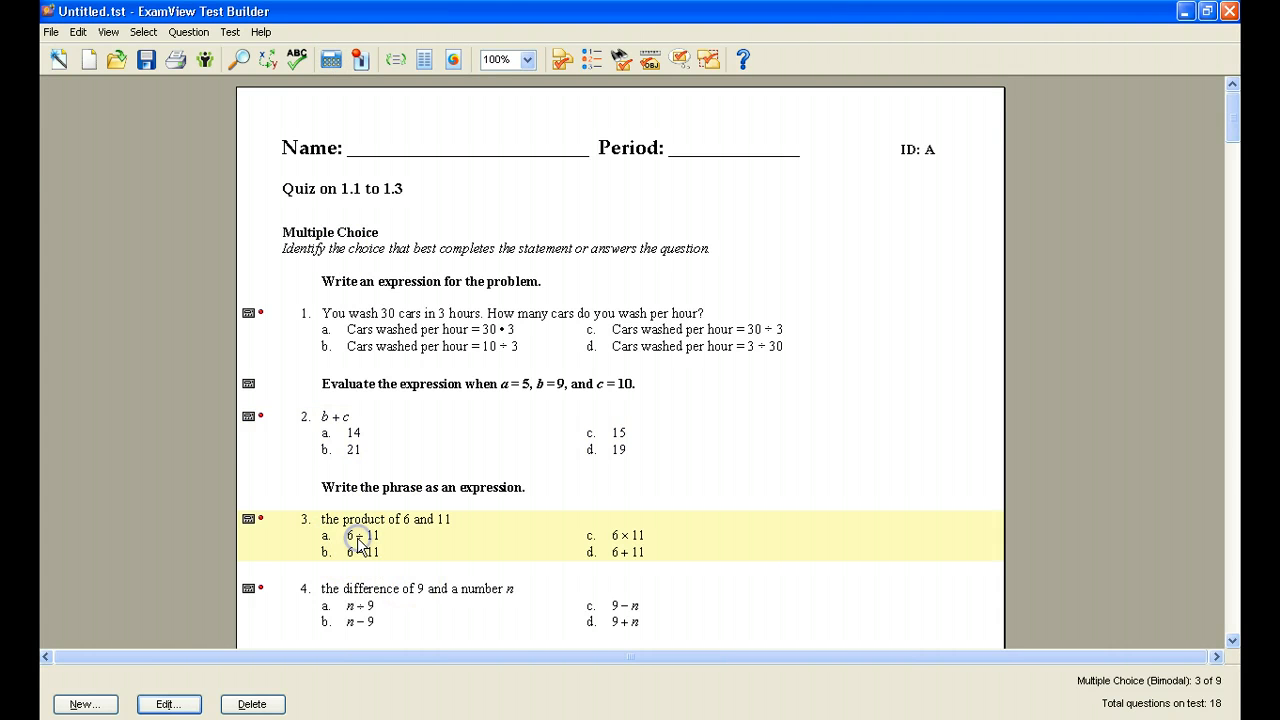
{"action": "scroll", "coordinate": [302, 416], "scroll_direction": "down", "scroll_amount": 3}
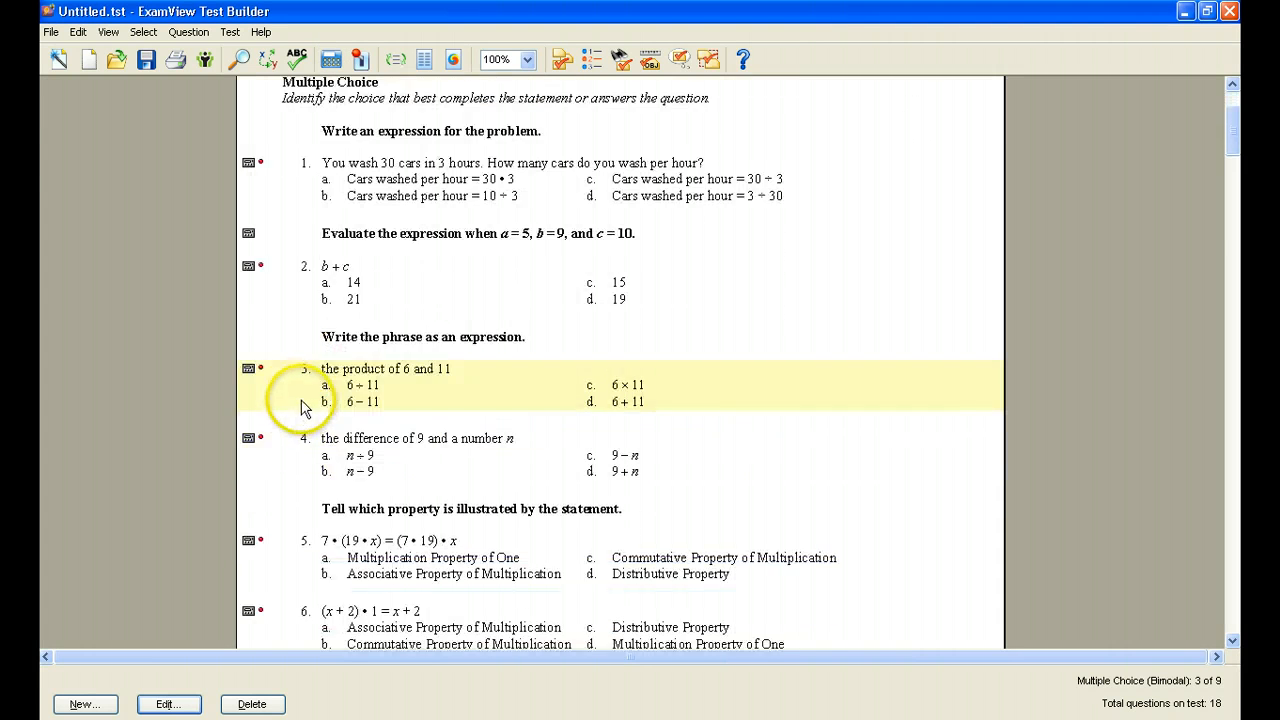
{"action": "scroll", "coordinate": [358, 405], "scroll_direction": "down", "scroll_amount": 1}
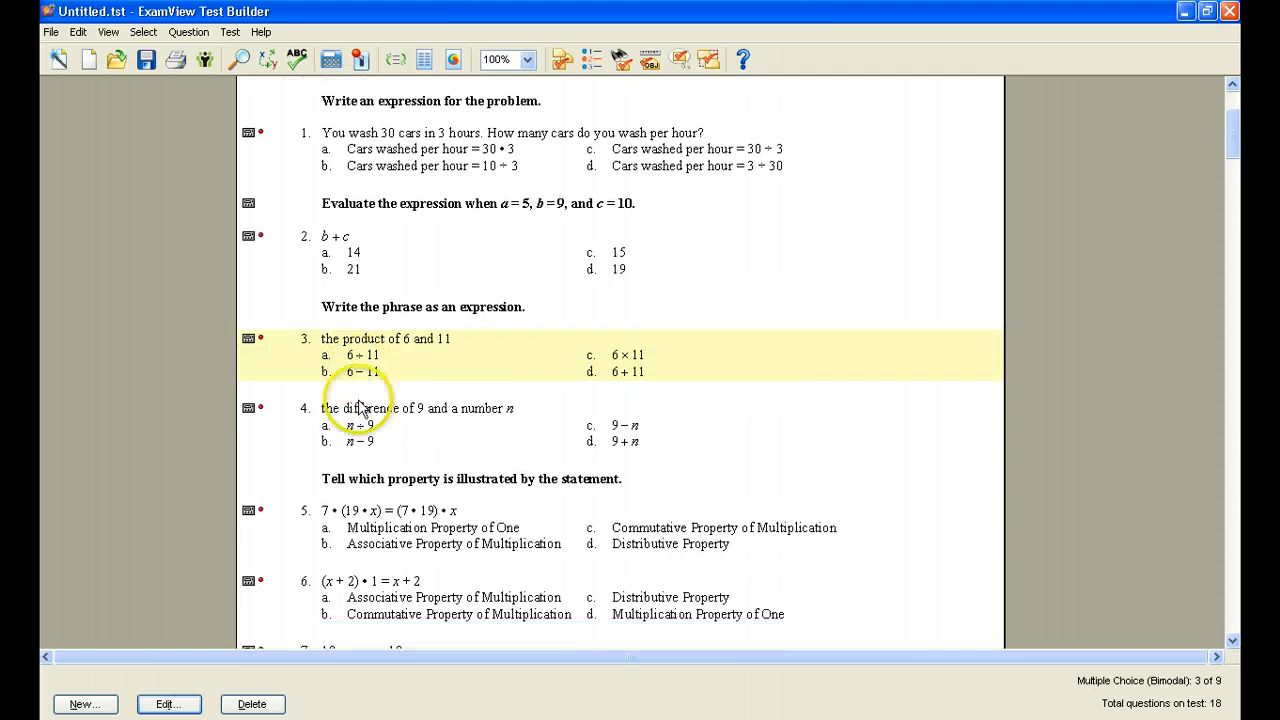
{"action": "left_click", "coordinate": [331, 60]}
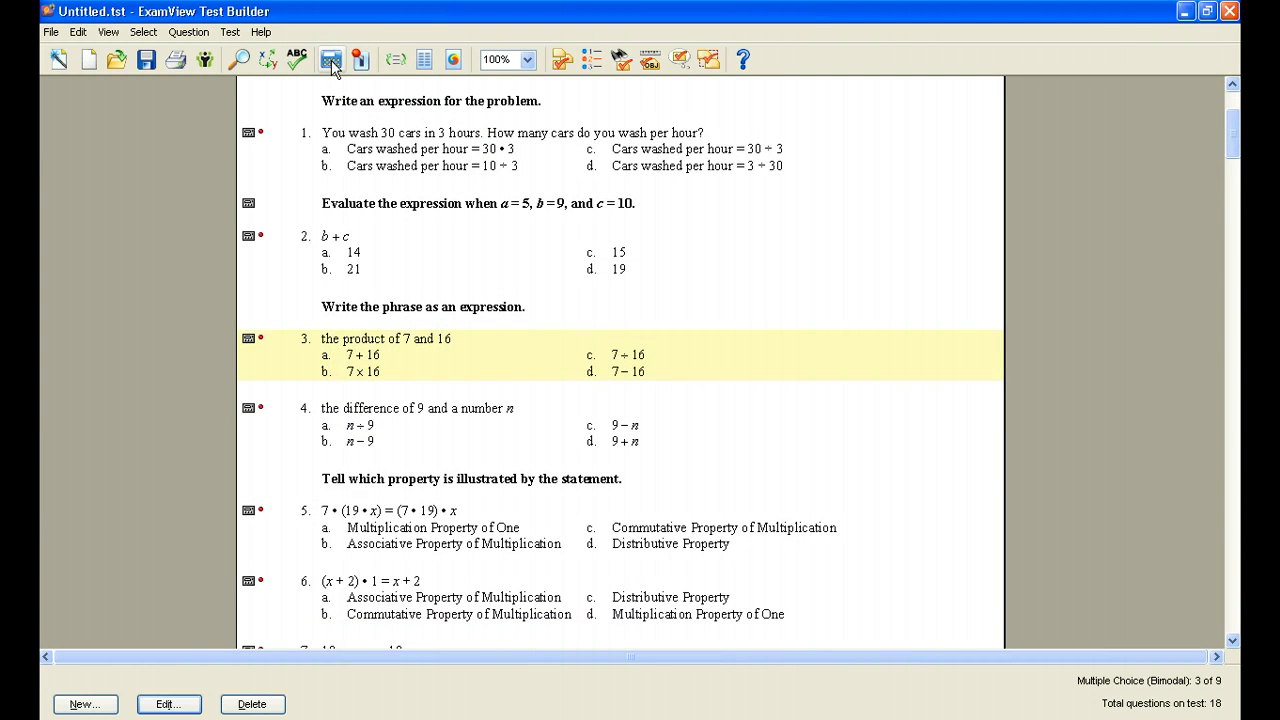
{"action": "left_click", "coordinate": [331, 60]}
{"action": "left_click", "coordinate": [331, 60]}
Step: Recalculate the values of question 5, the first property-identification question, five times to get a new statement and answer order
{"action": "left_click", "coordinate": [374, 531]}
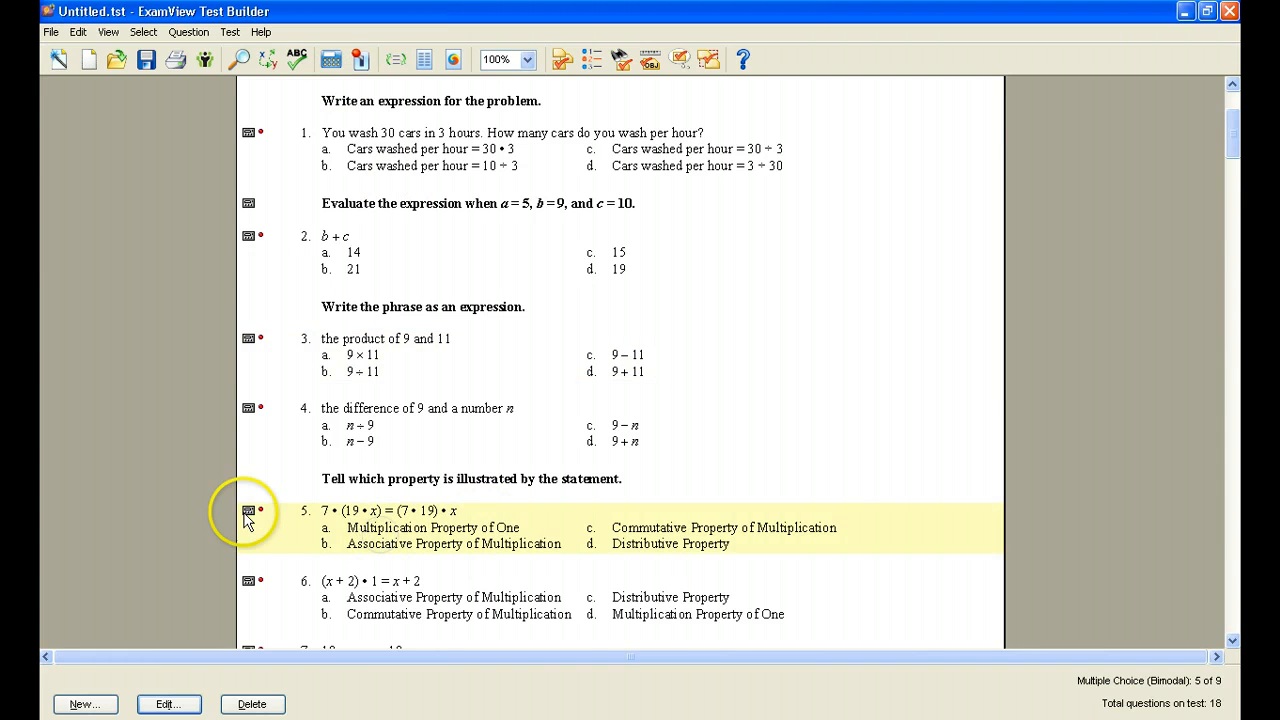
{"action": "scroll", "coordinate": [250, 505], "scroll_direction": "down", "scroll_amount": 3}
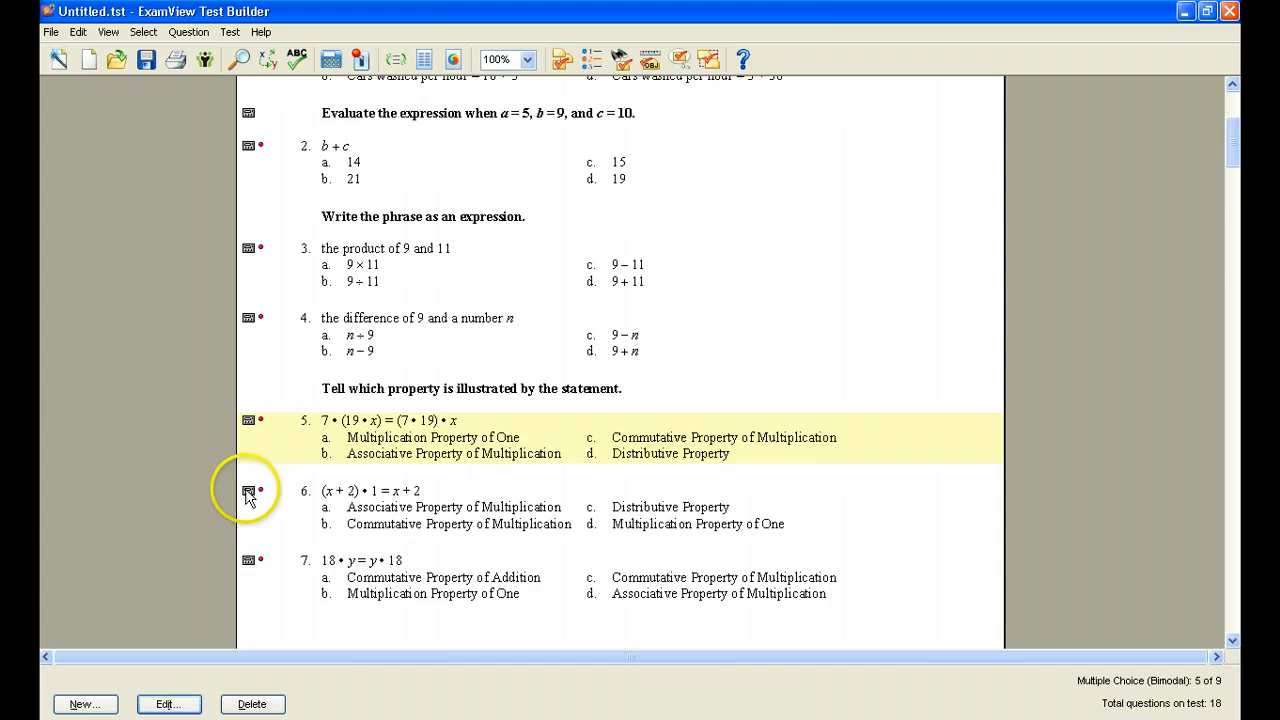
{"action": "left_click", "coordinate": [333, 64]}
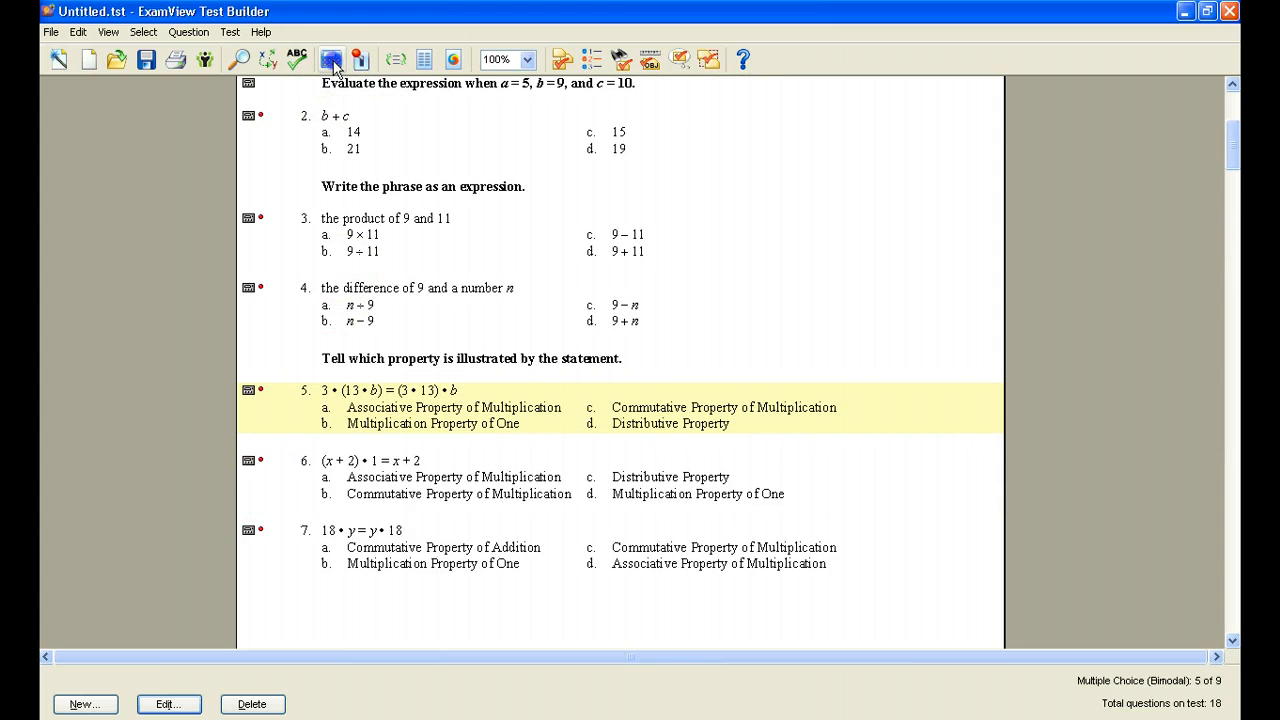
{"action": "left_click", "coordinate": [333, 64]}
{"action": "left_click", "coordinate": [333, 64]}
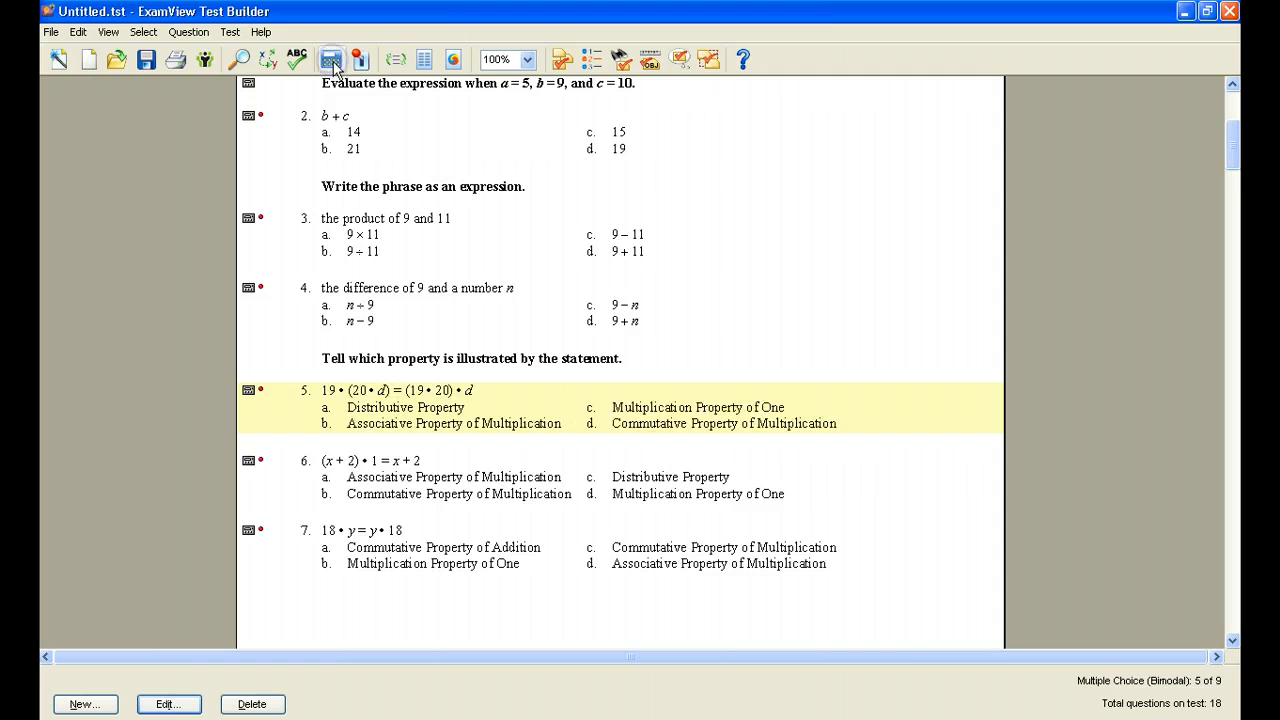
{"action": "left_click", "coordinate": [333, 64]}
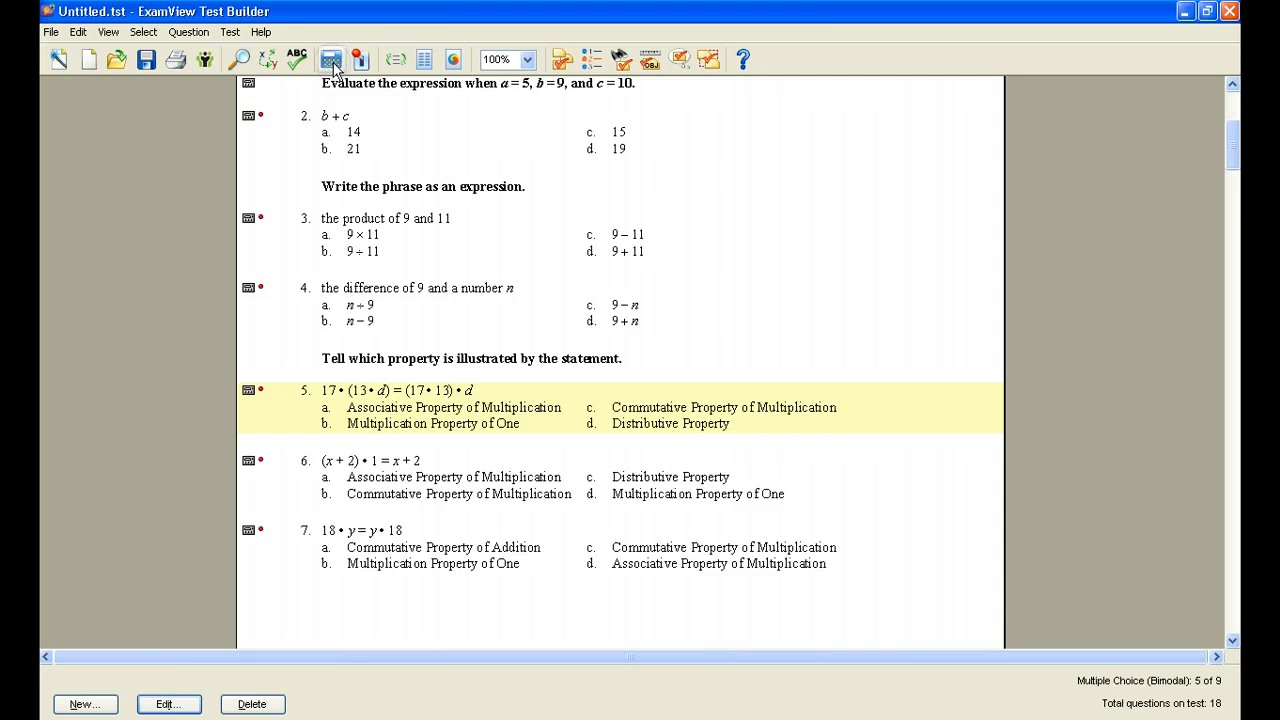
{"action": "left_click", "coordinate": [333, 64]}
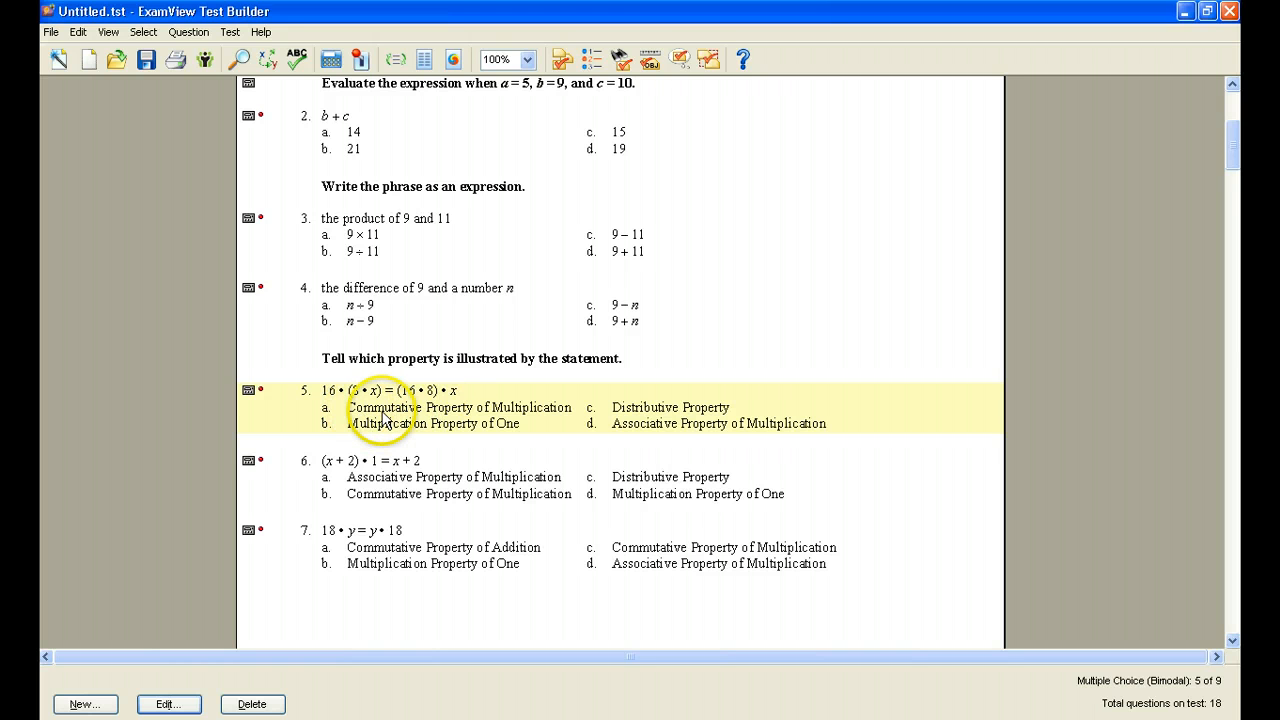
Step: Duplicate question 5, the first property-identification question, four times in succession, each time from the newest copy
{"action": "left_click", "coordinate": [190, 32]}
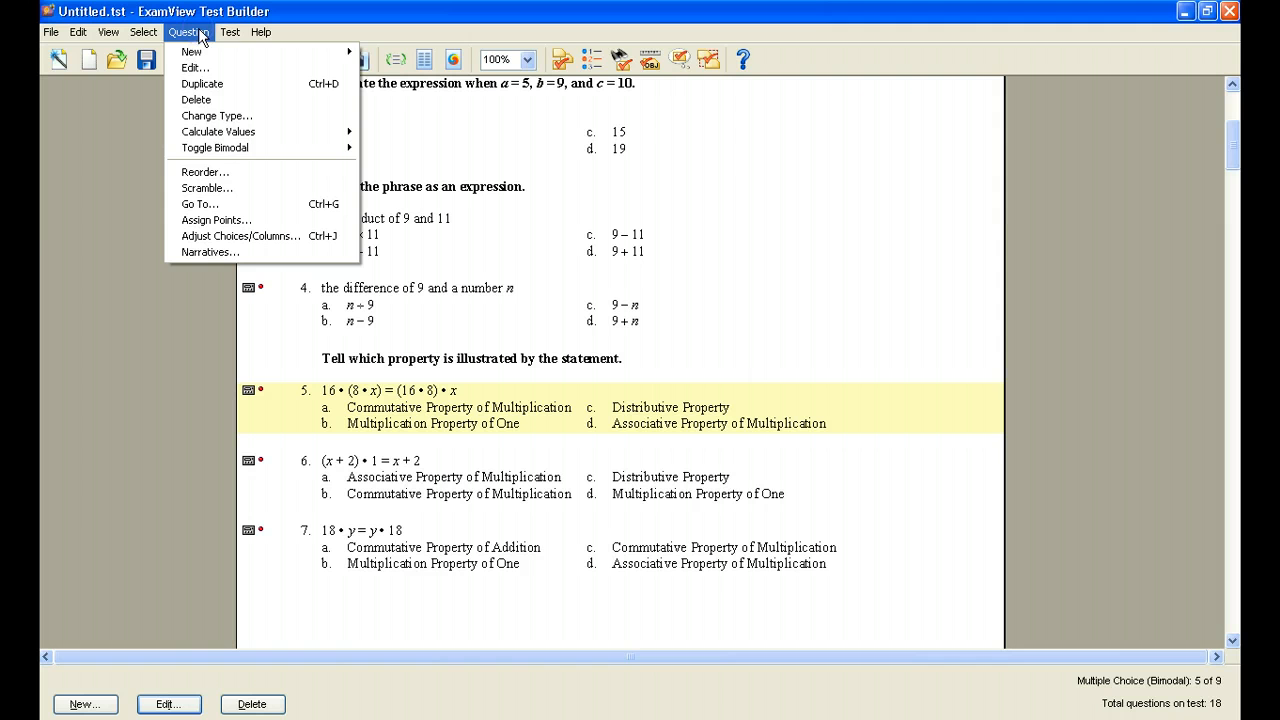
{"action": "left_click", "coordinate": [218, 86]}
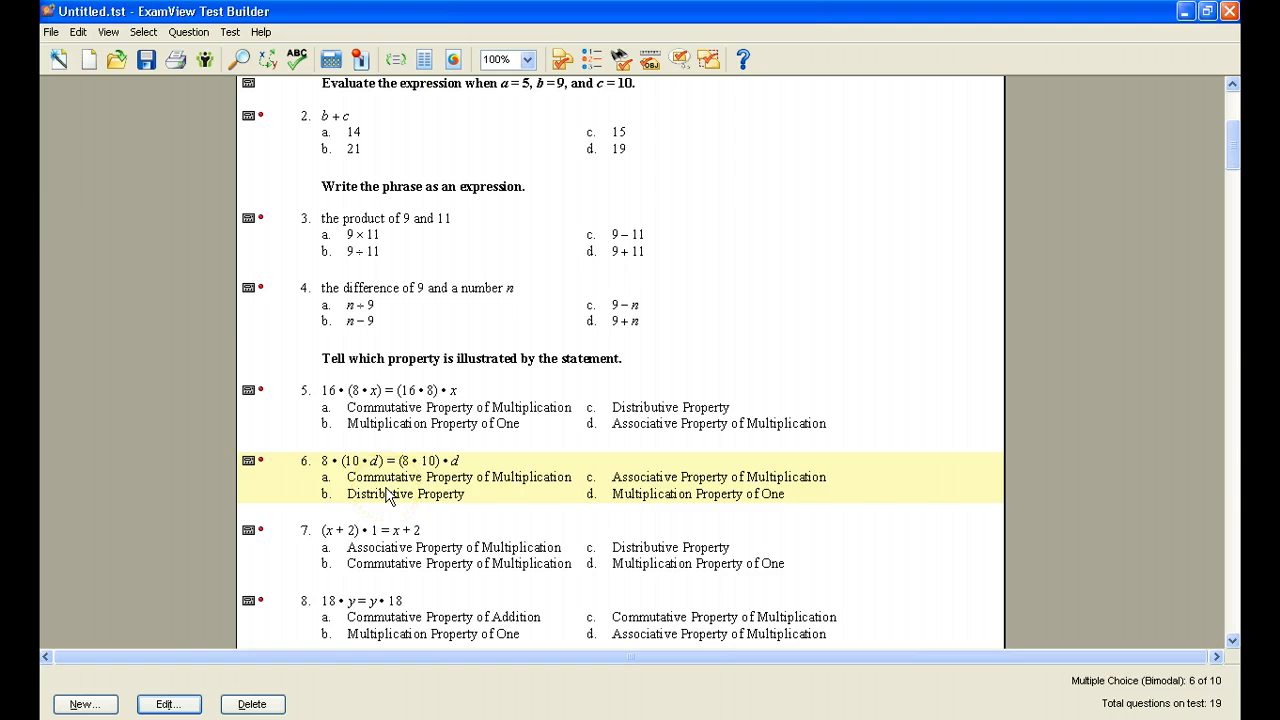
{"action": "left_click", "coordinate": [196, 36]}
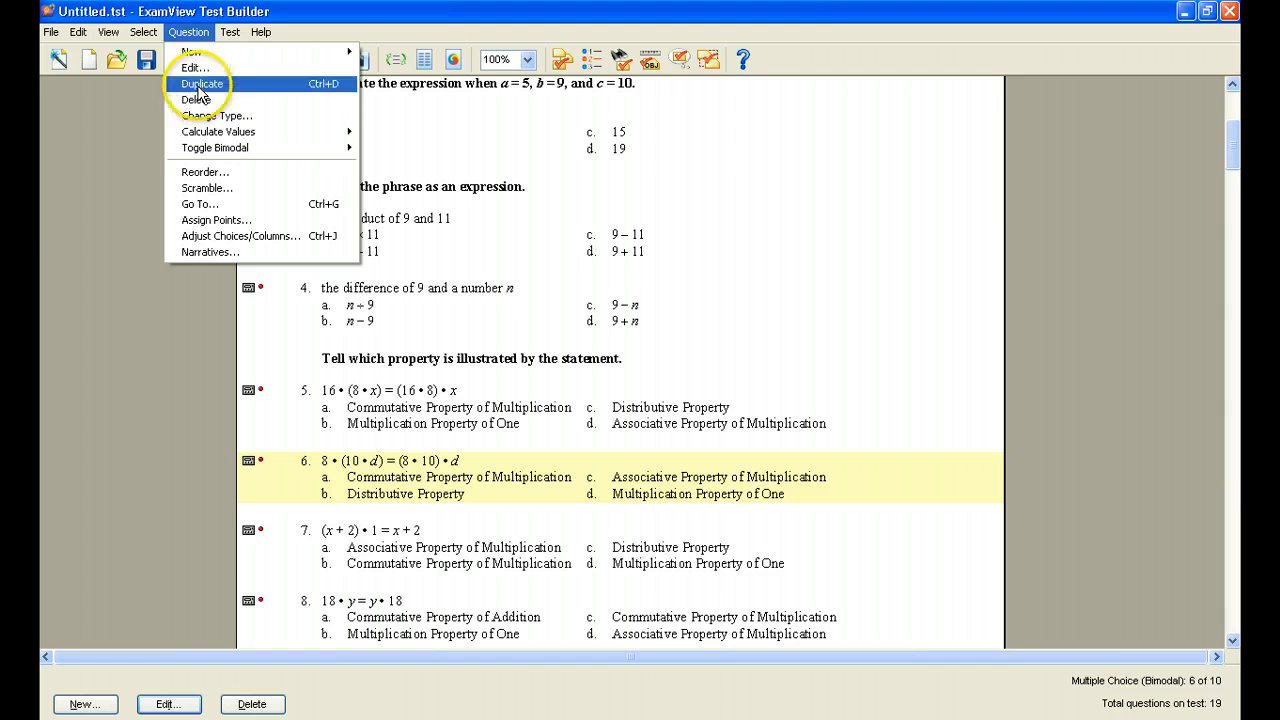
{"action": "left_click", "coordinate": [197, 87]}
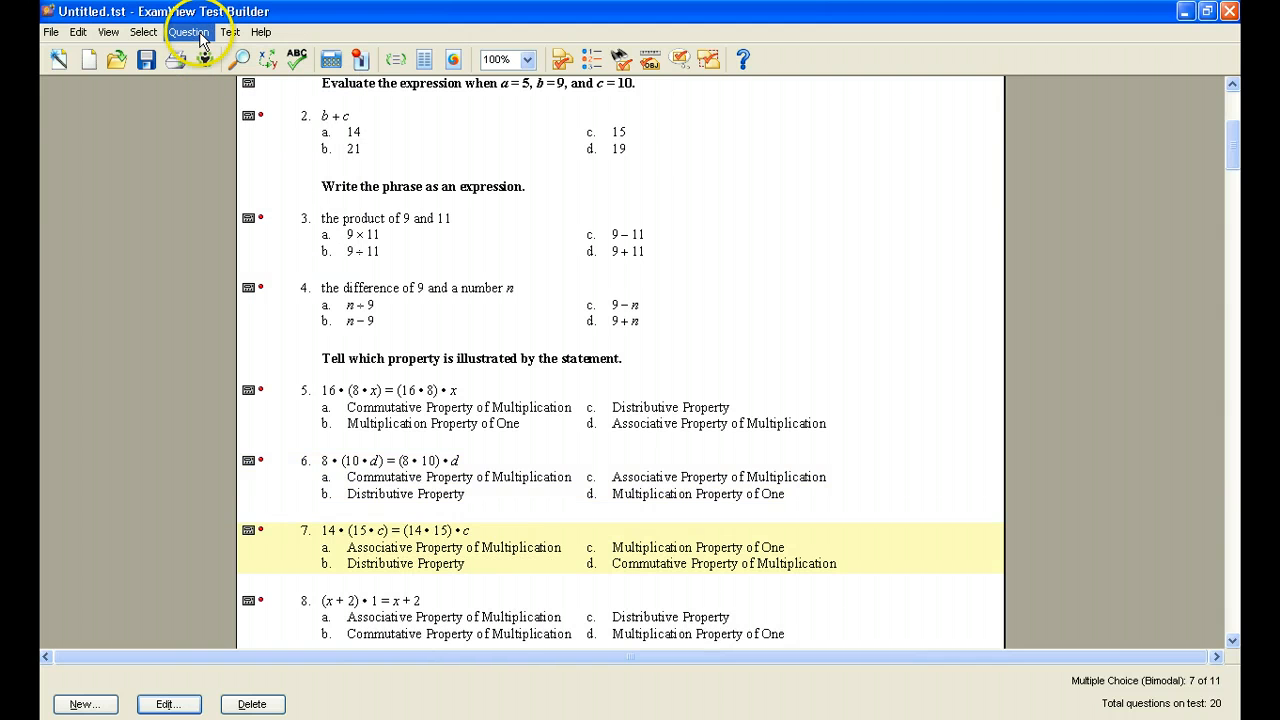
{"action": "left_click", "coordinate": [200, 38]}
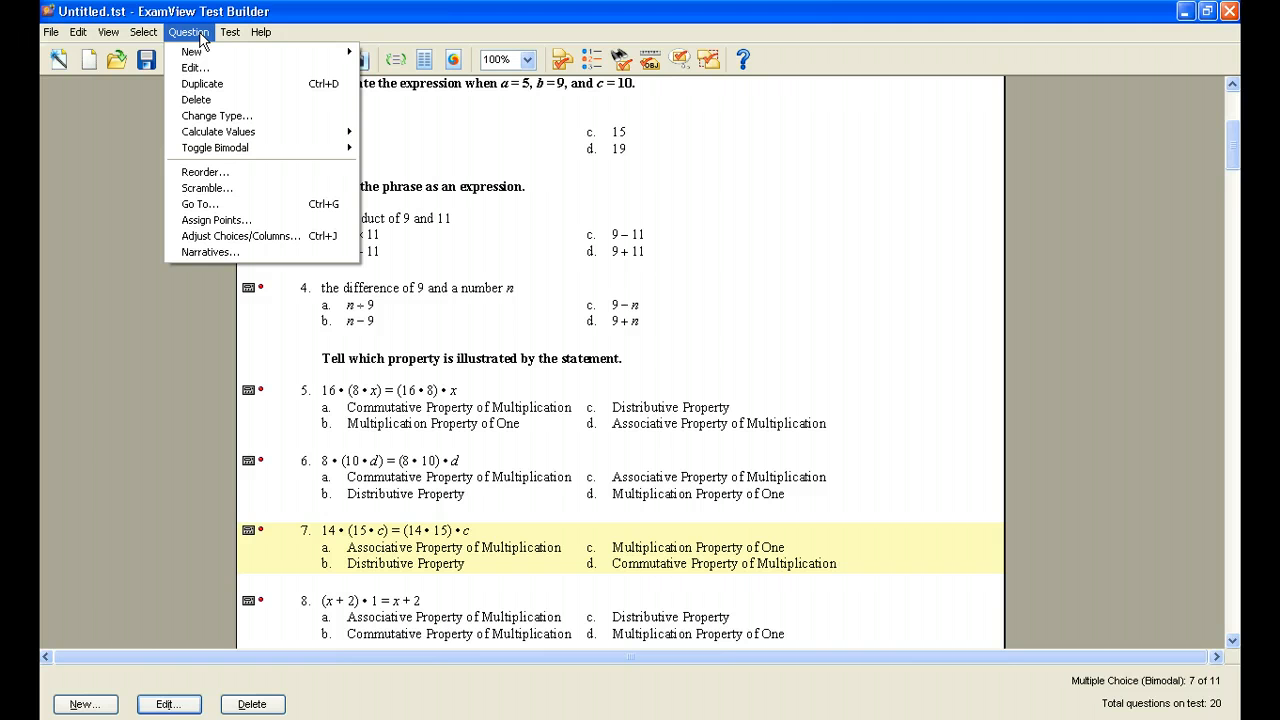
{"action": "left_click", "coordinate": [205, 84]}
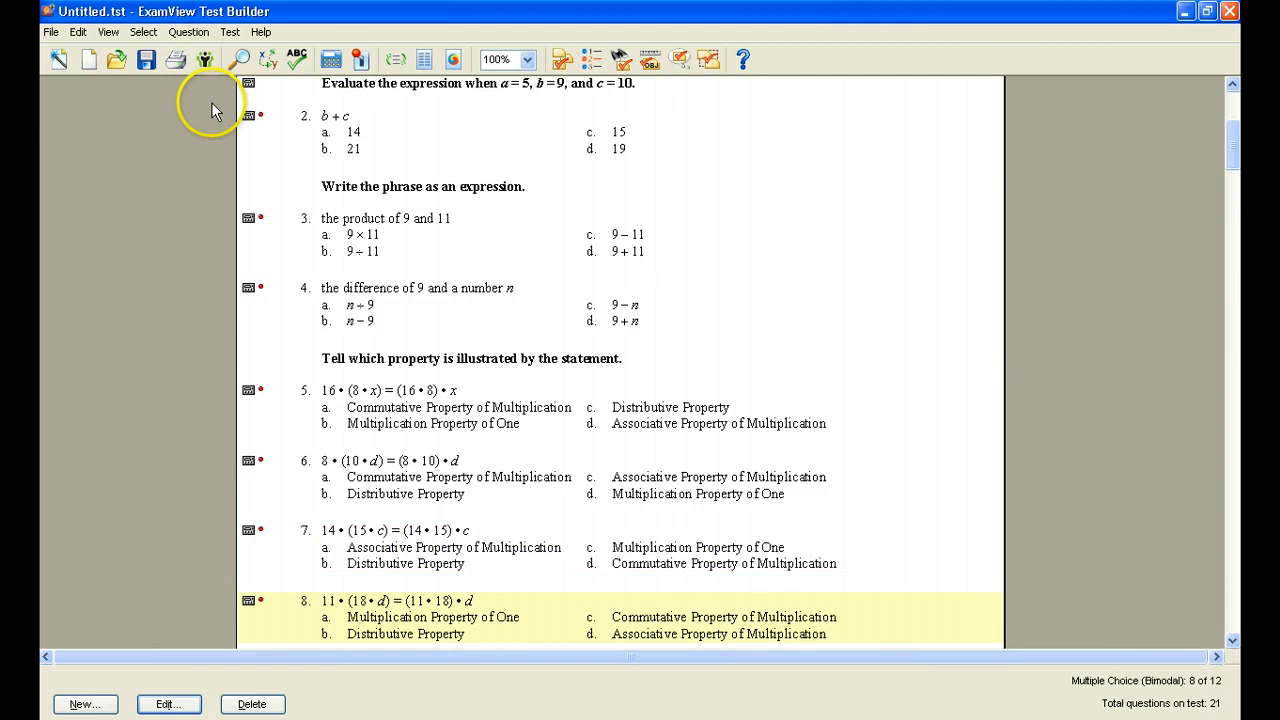
{"action": "scroll", "coordinate": [460, 470], "scroll_direction": "down", "scroll_amount": 3}
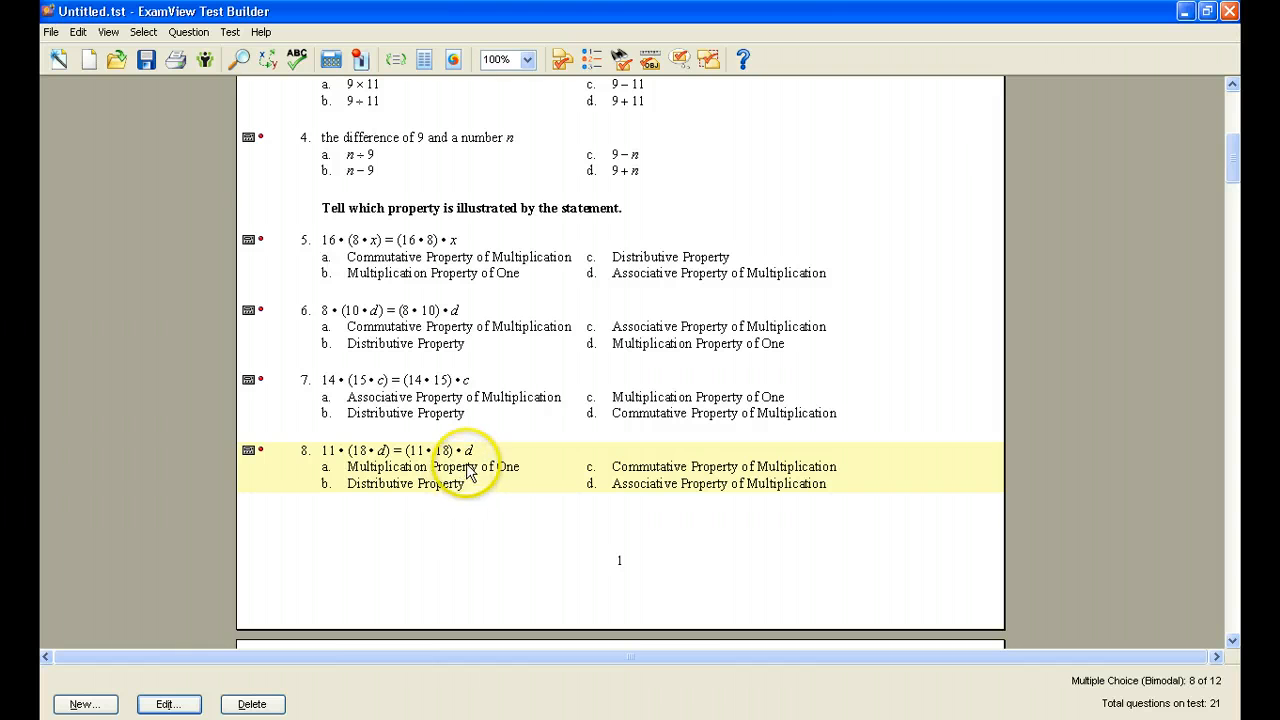
{"action": "scroll", "coordinate": [450, 485], "scroll_direction": "down", "scroll_amount": 1}
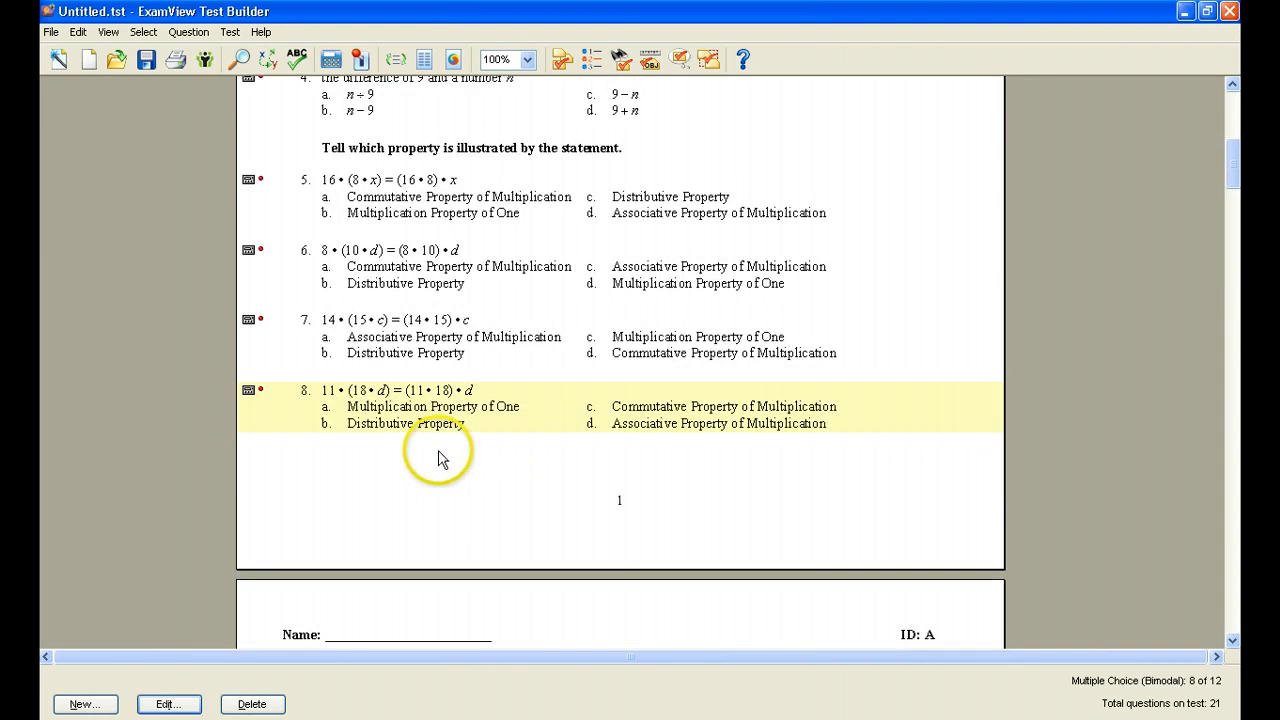
{"action": "right_click", "coordinate": [420, 404]}
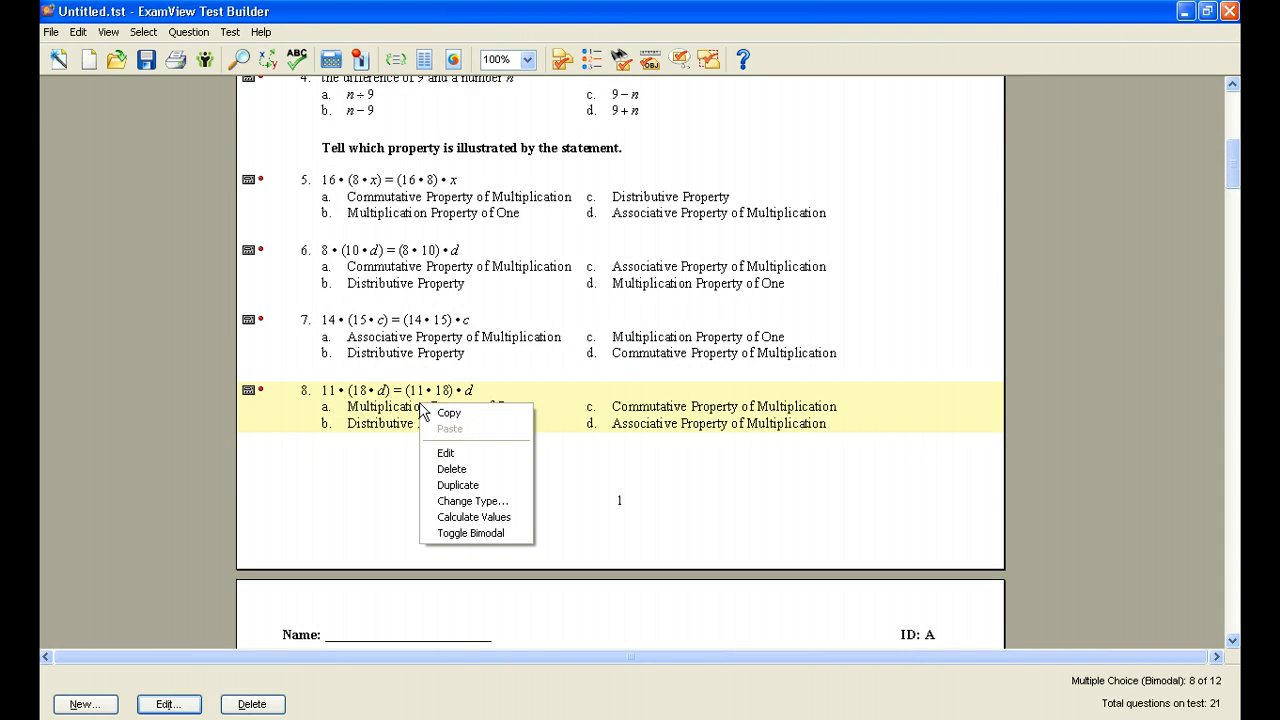
{"action": "left_click", "coordinate": [463, 486]}
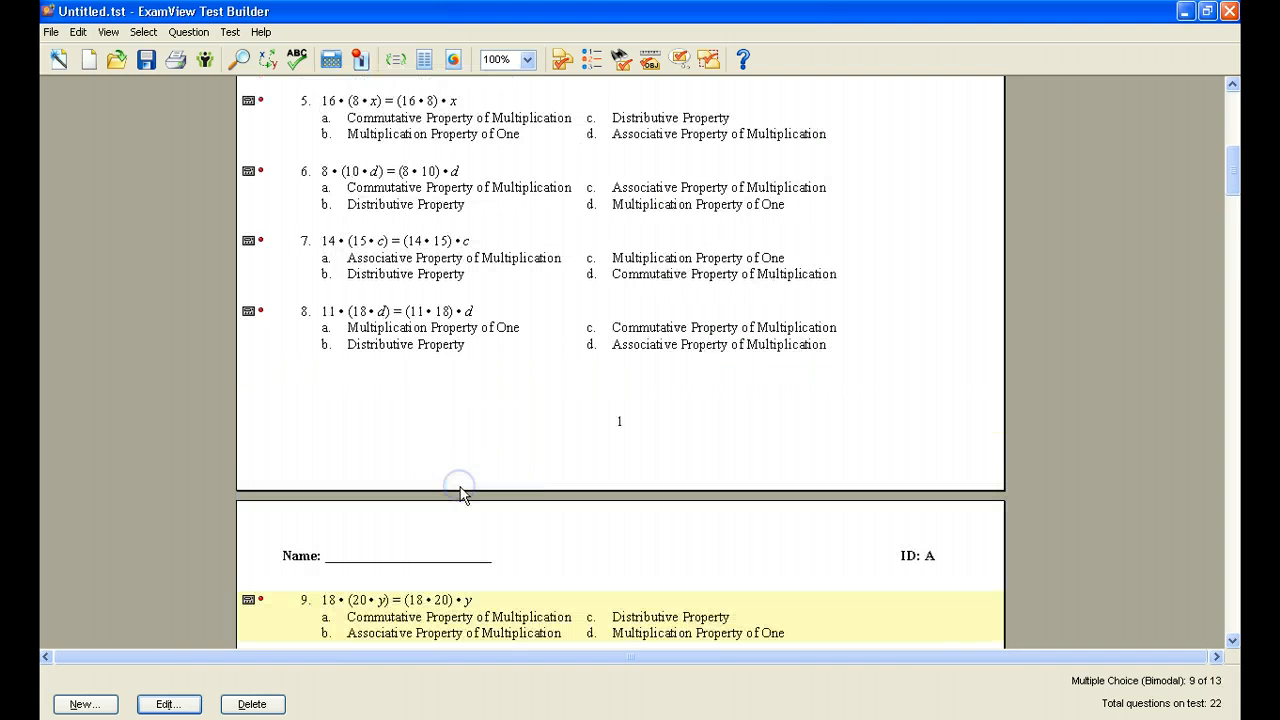
{"action": "scroll", "coordinate": [462, 492], "scroll_direction": "down", "scroll_amount": 2}
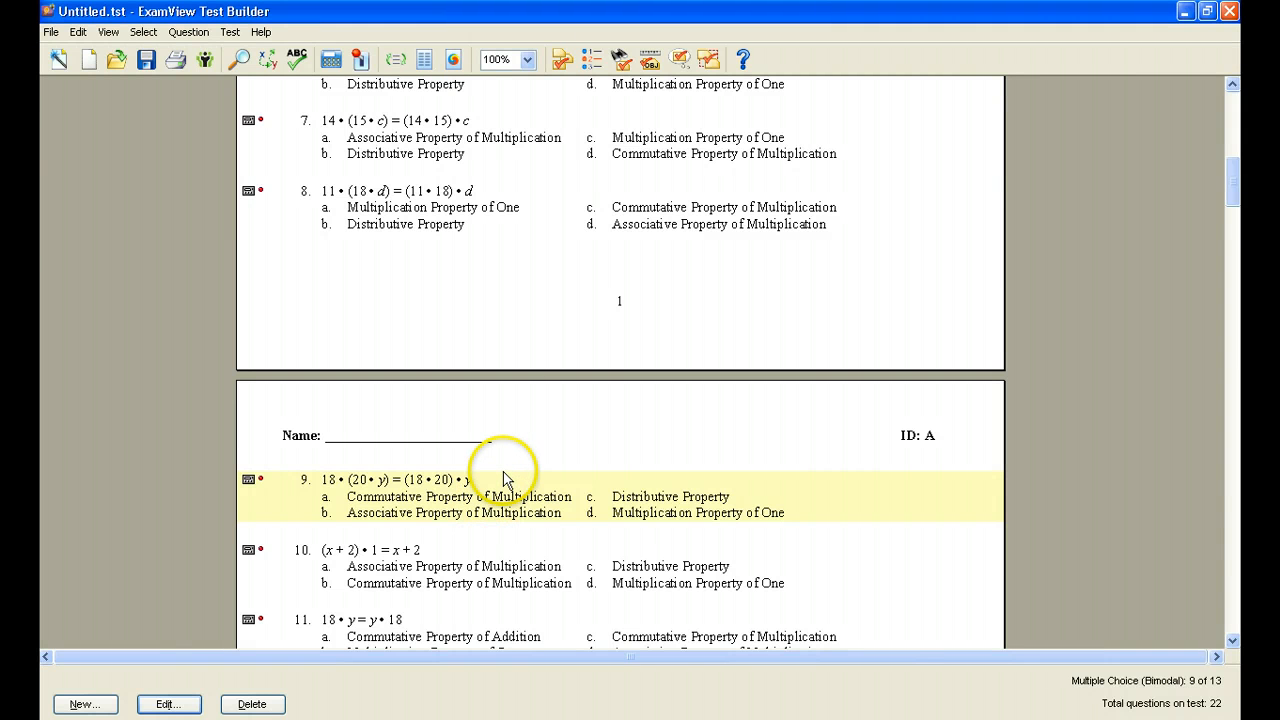
{"action": "scroll", "coordinate": [534, 469], "scroll_direction": "up", "scroll_amount": 4}
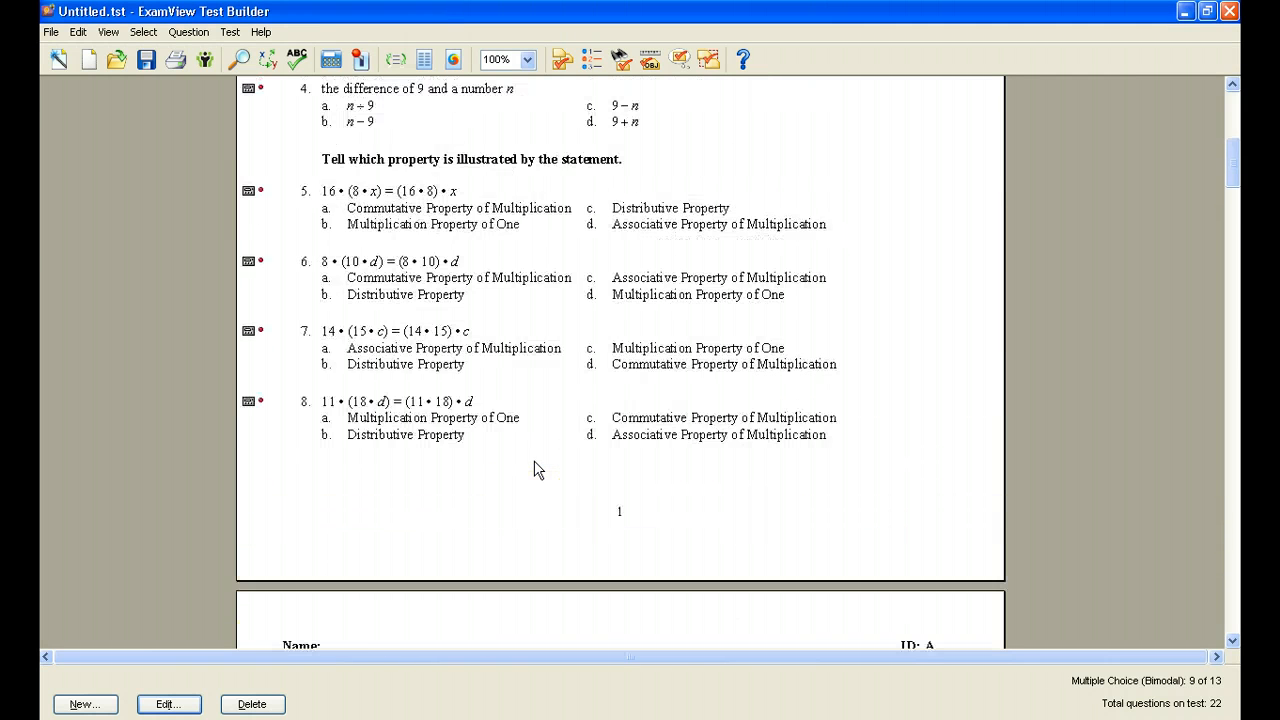
Step: Open question 2, the b + c question, for editing and extend its expression to b + c + a
{"action": "scroll", "coordinate": [534, 469], "scroll_direction": "up", "scroll_amount": 10}
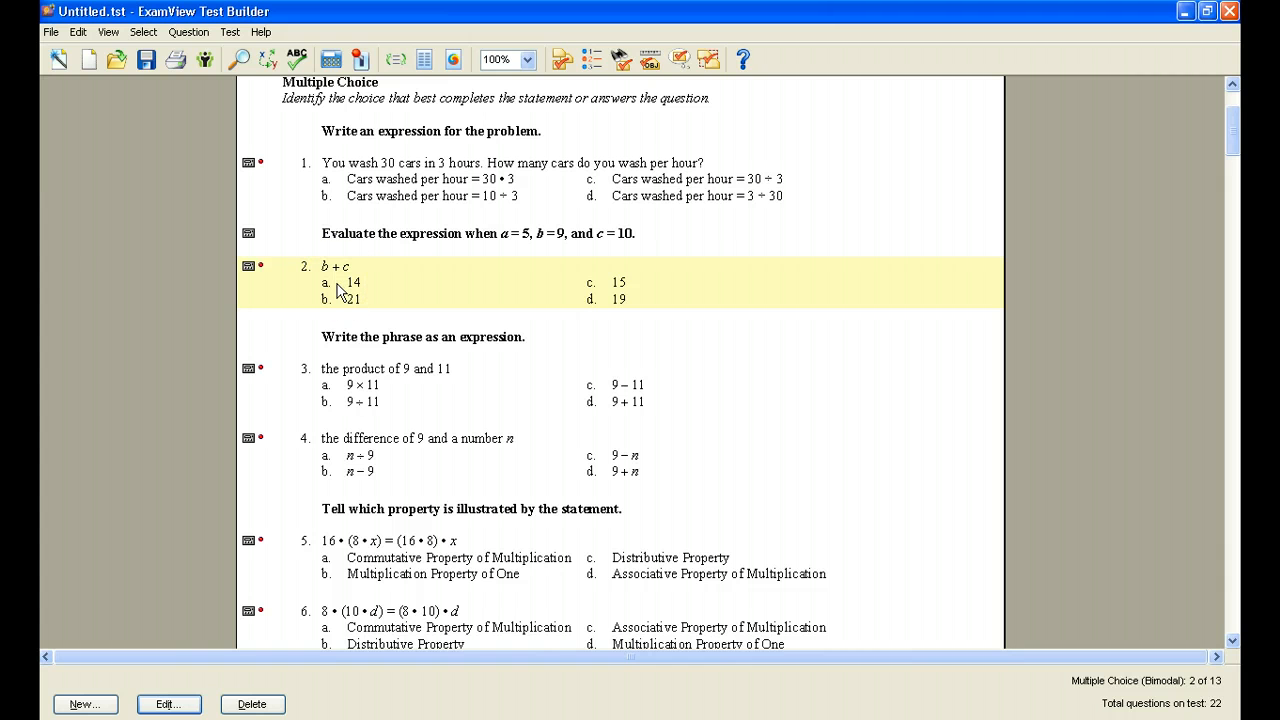
{"action": "left_click", "coordinate": [168, 704]}
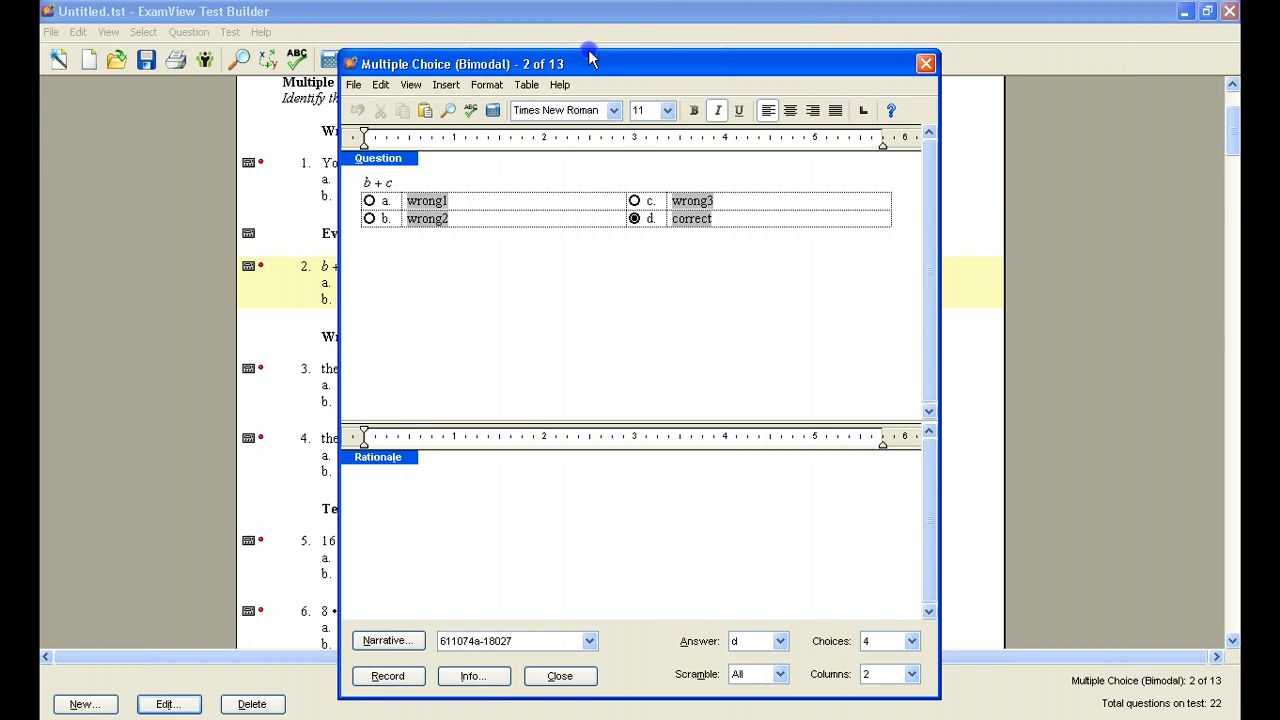
{"action": "left_click_drag", "start_coordinate": [587, 66], "coordinate": [591, 54]}
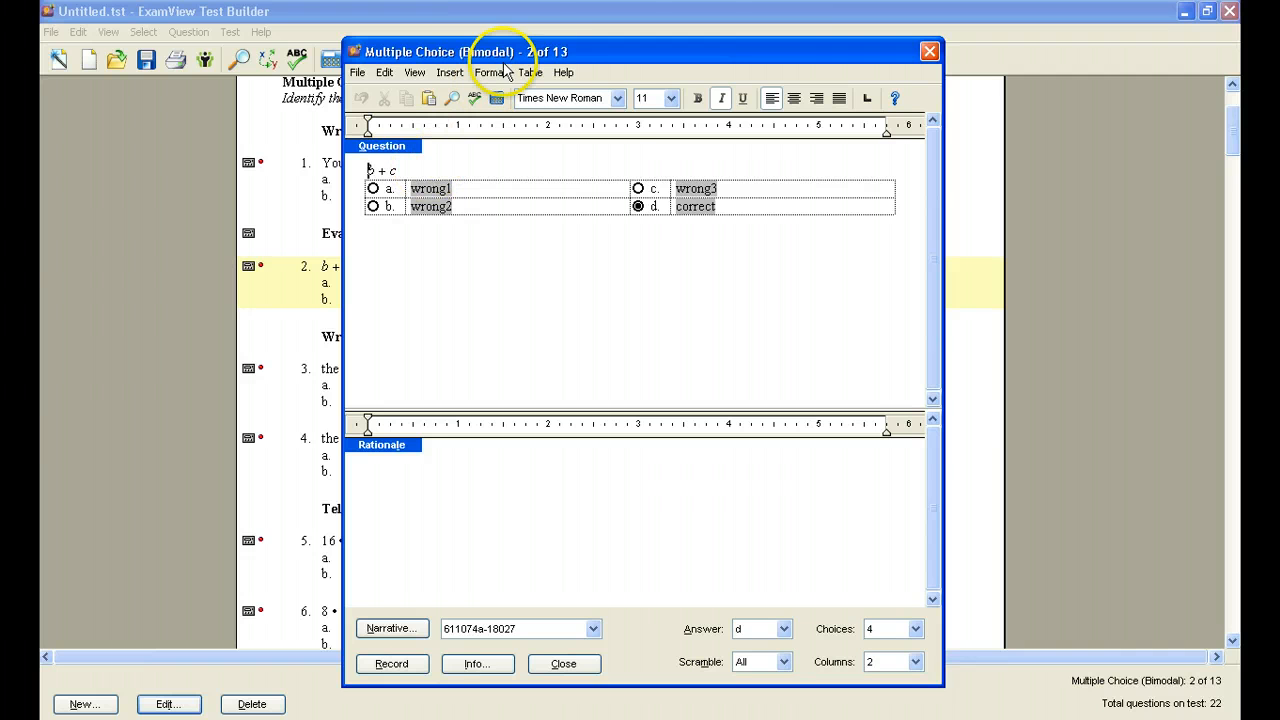
{"action": "mouse_move", "coordinate": [546, 50]}
{"action": "left_mouse_down"}
{"action": "mouse_move", "coordinate": [541, 264]}
{"action": "mouse_move", "coordinate": [512, 308]}
{"action": "mouse_move", "coordinate": [512, 265]}
{"action": "mouse_move", "coordinate": [514, 298]}
{"action": "mouse_move", "coordinate": [556, 186]}
{"action": "mouse_move", "coordinate": [560, 46]}
{"action": "left_mouse_up"}
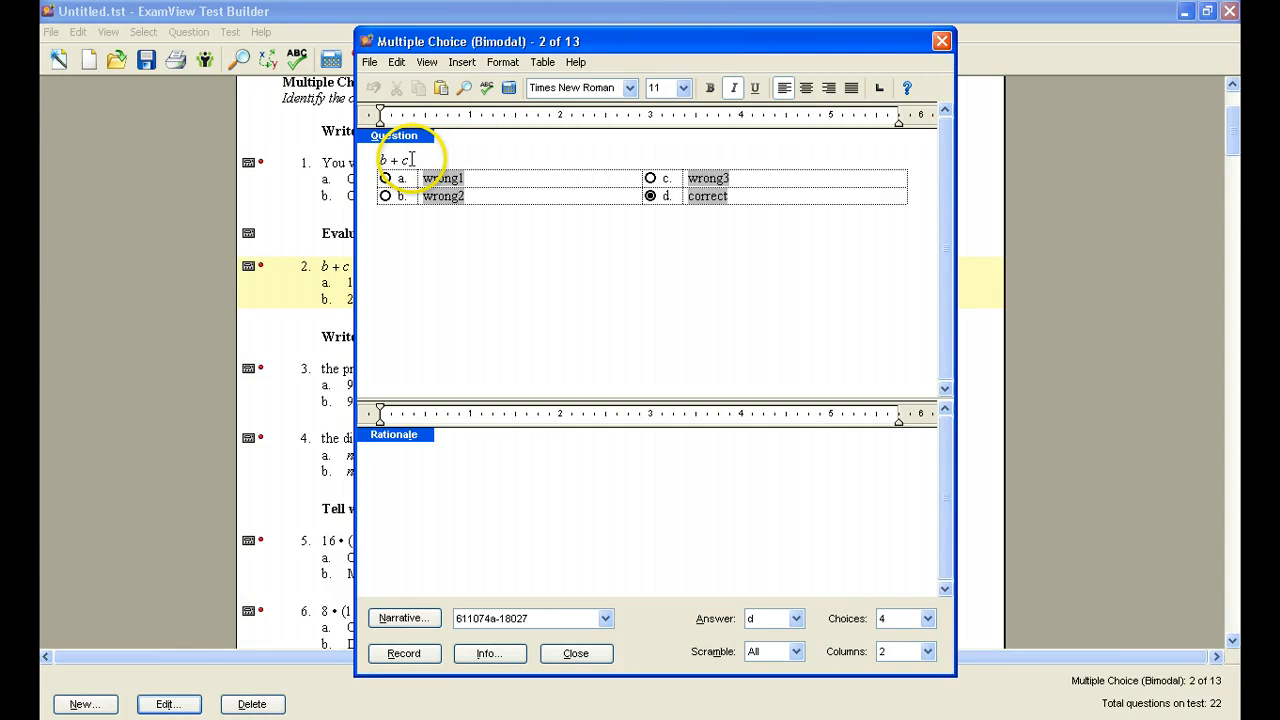
{"action": "left_click", "coordinate": [411, 159]}
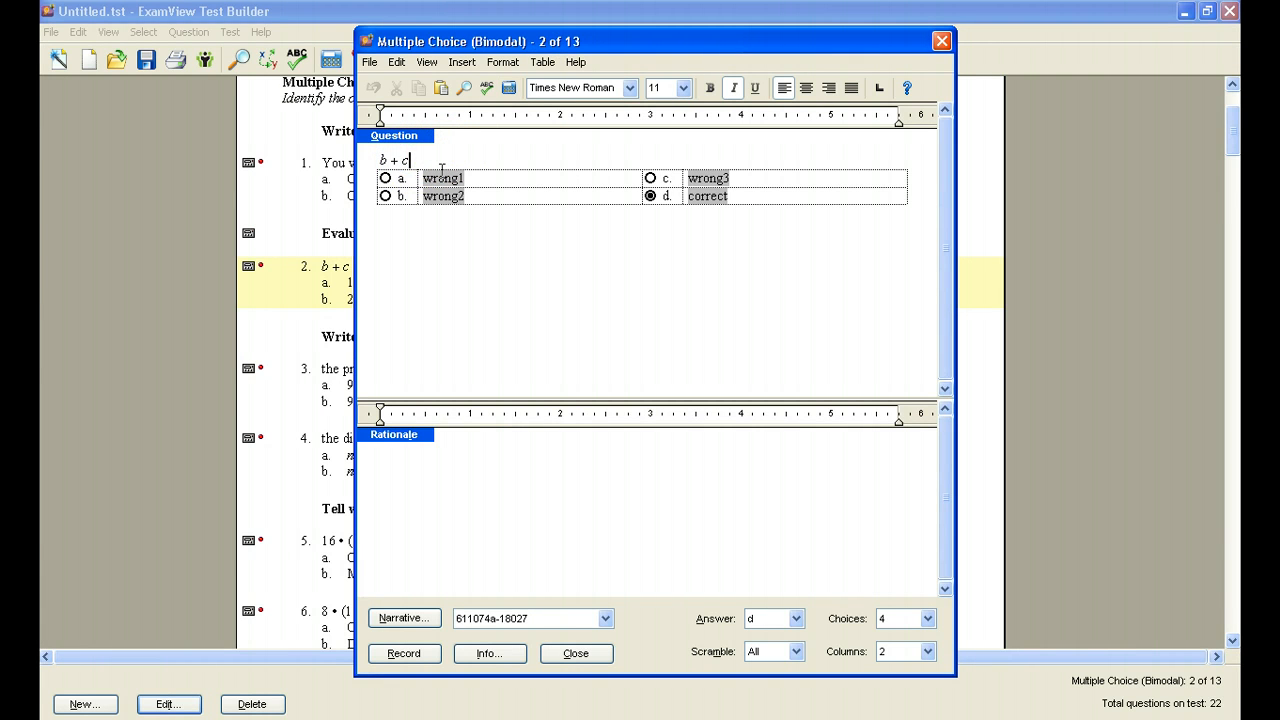
{"action": "type", "text": "+"}
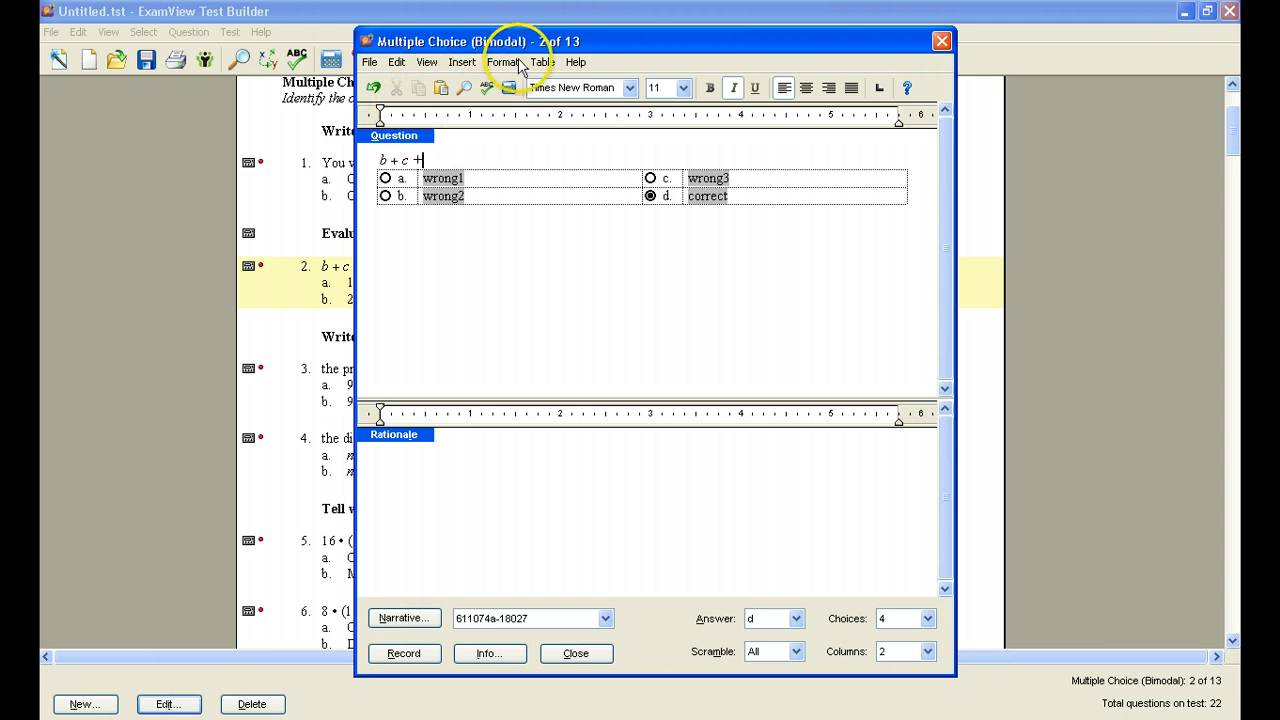
{"action": "mouse_move", "coordinate": [620, 42]}
{"action": "left_mouse_down"}
{"action": "mouse_move", "coordinate": [588, 312]}
{"action": "mouse_move", "coordinate": [605, 256]}
{"action": "mouse_move", "coordinate": [604, 58]}
{"action": "left_mouse_up"}
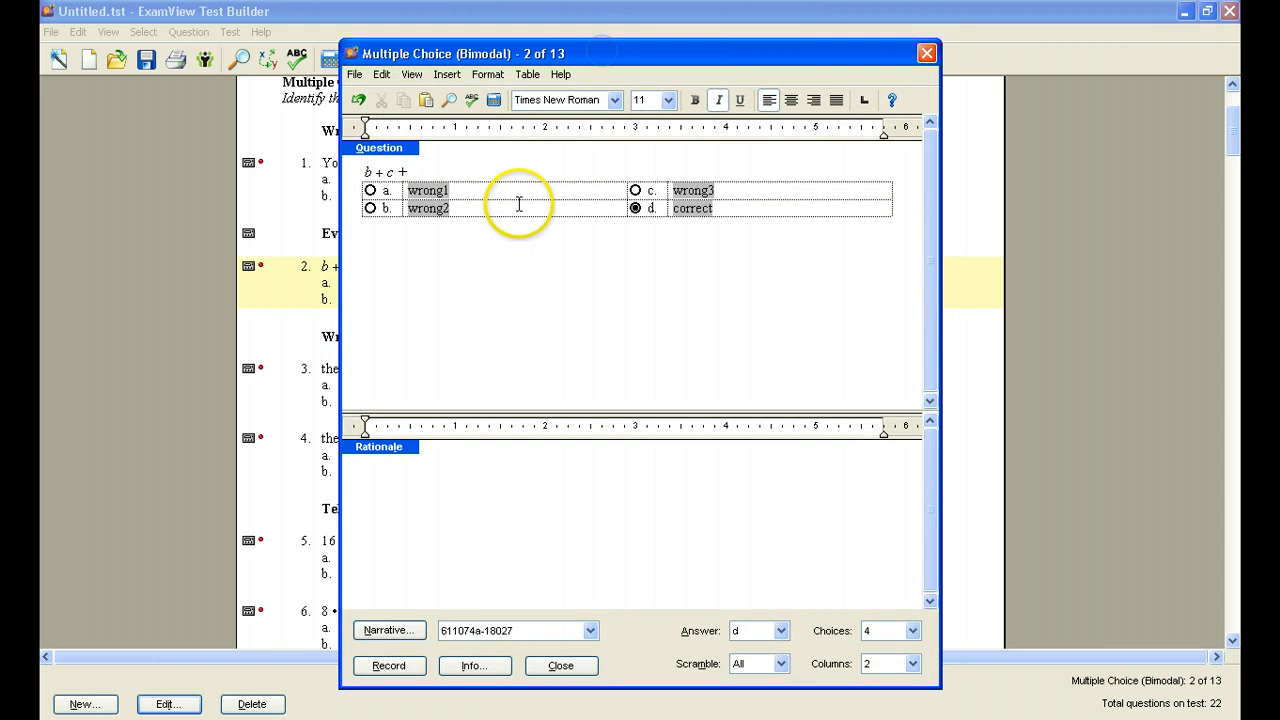
{"action": "type", "text": "a"}
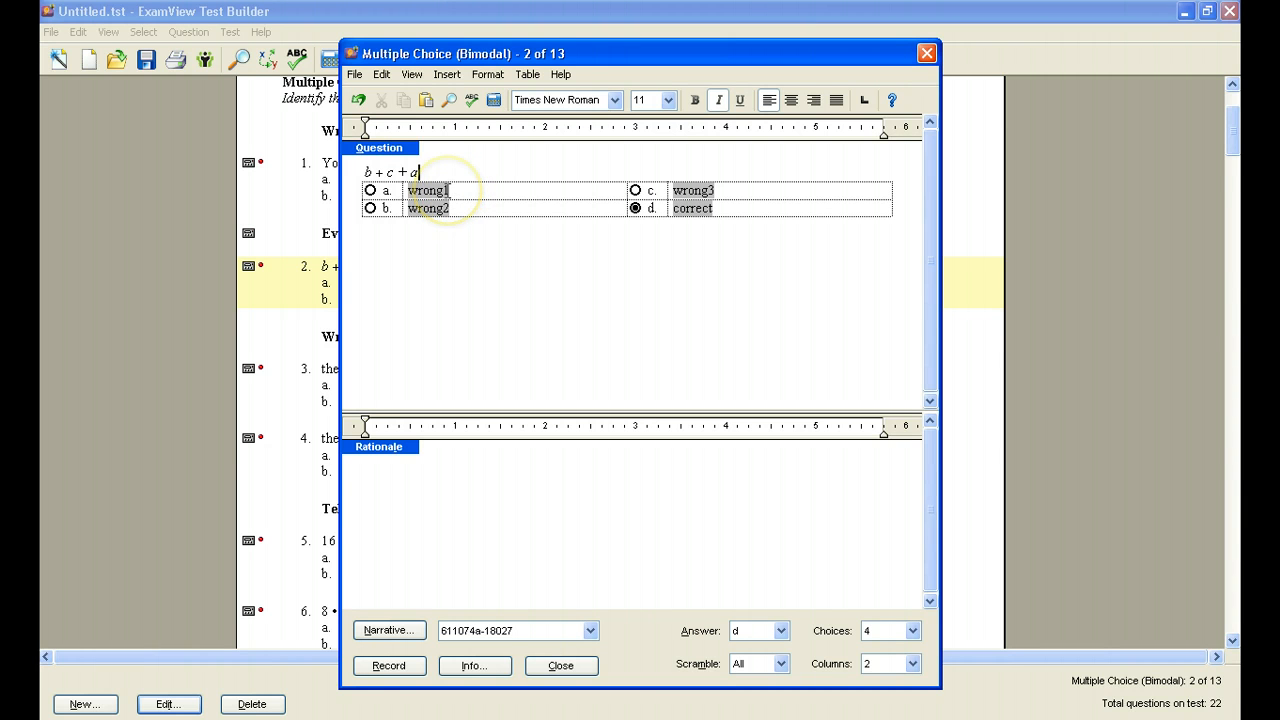
Step: Replace the variable in answer choice a with 12 and the one in choice b with 3
{"action": "double_click", "coordinate": [446, 190]}
{"action": "type", "text": "12"}
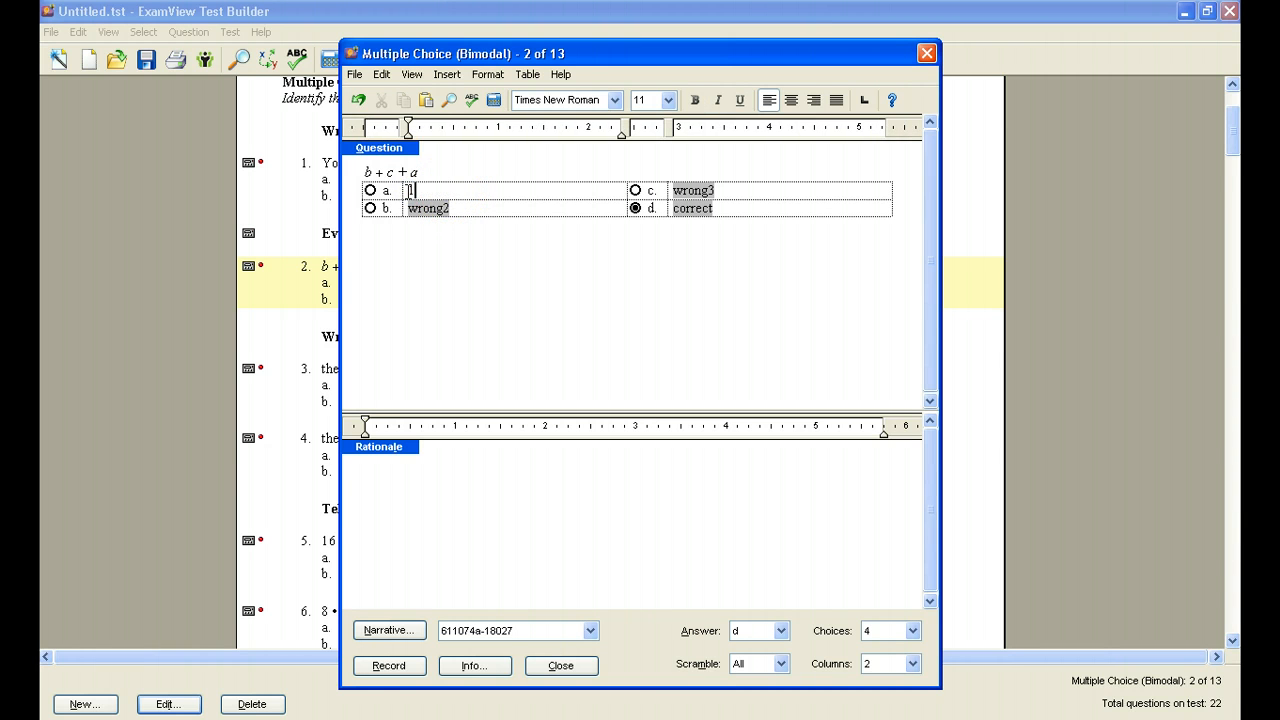
{"action": "double_click", "coordinate": [445, 208]}
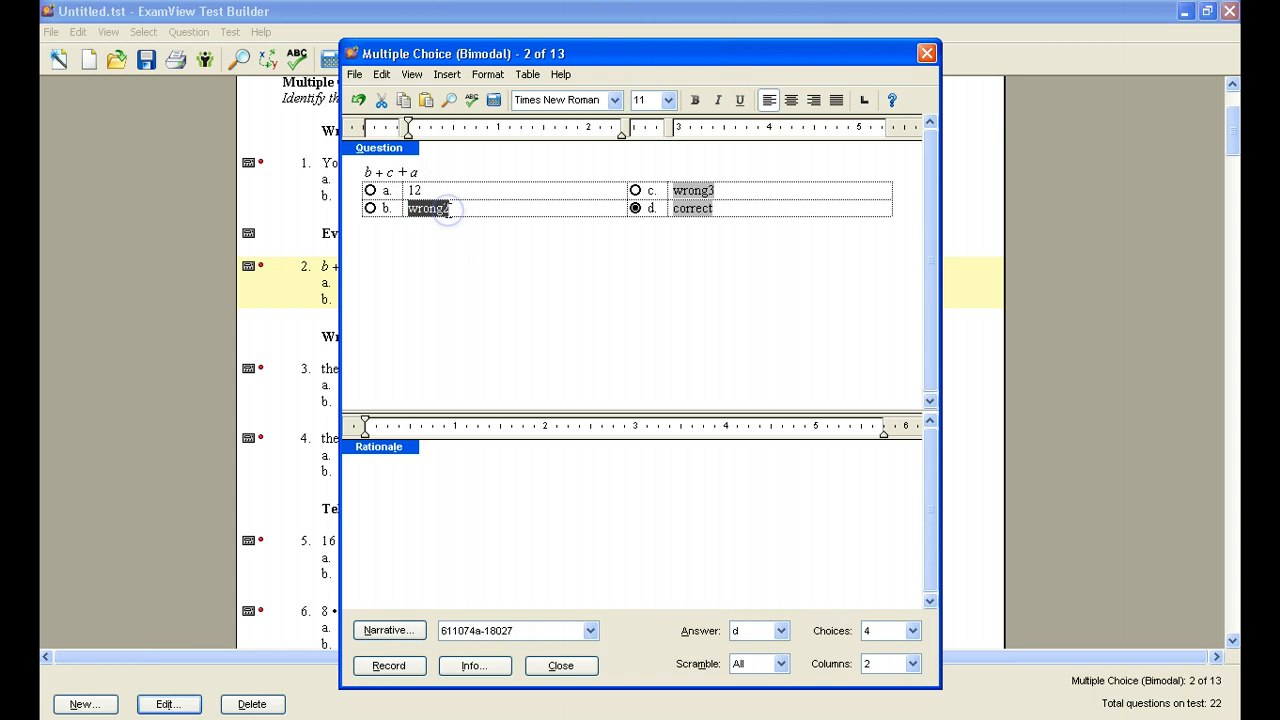
{"action": "type", "text": "3"}
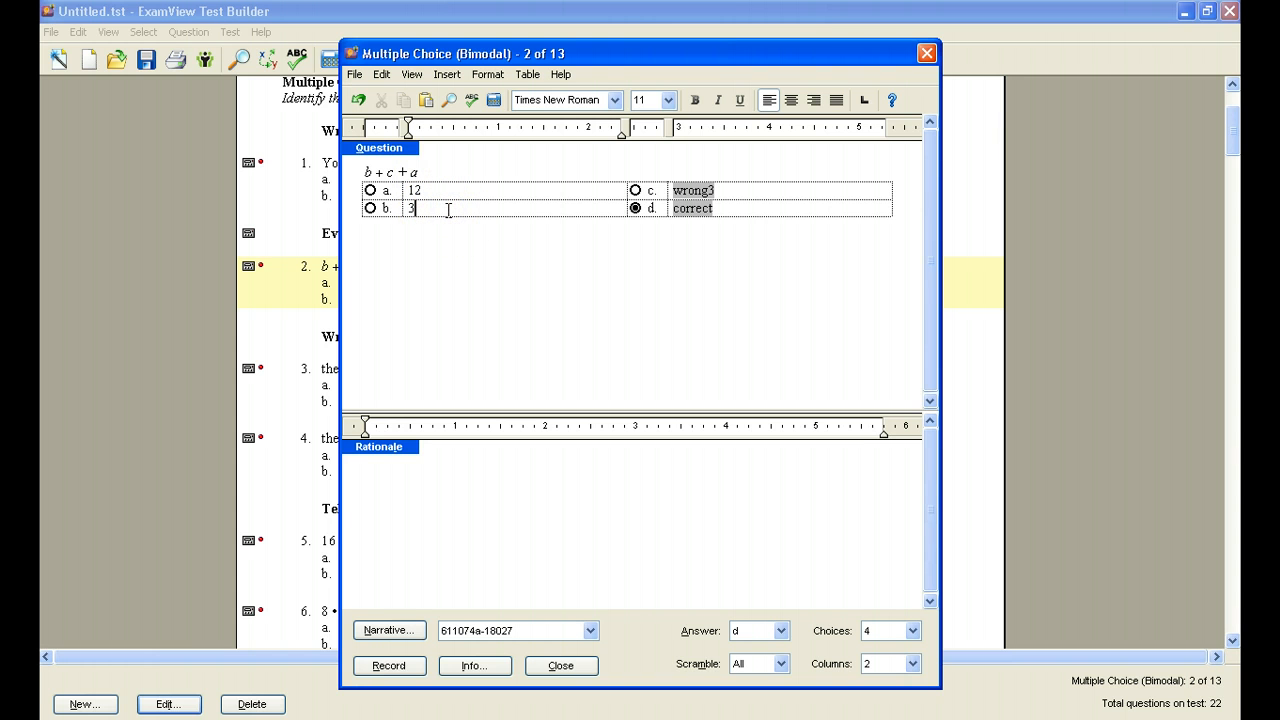
{"action": "left_click_drag", "start_coordinate": [587, 80], "coordinate": [569, 273]}
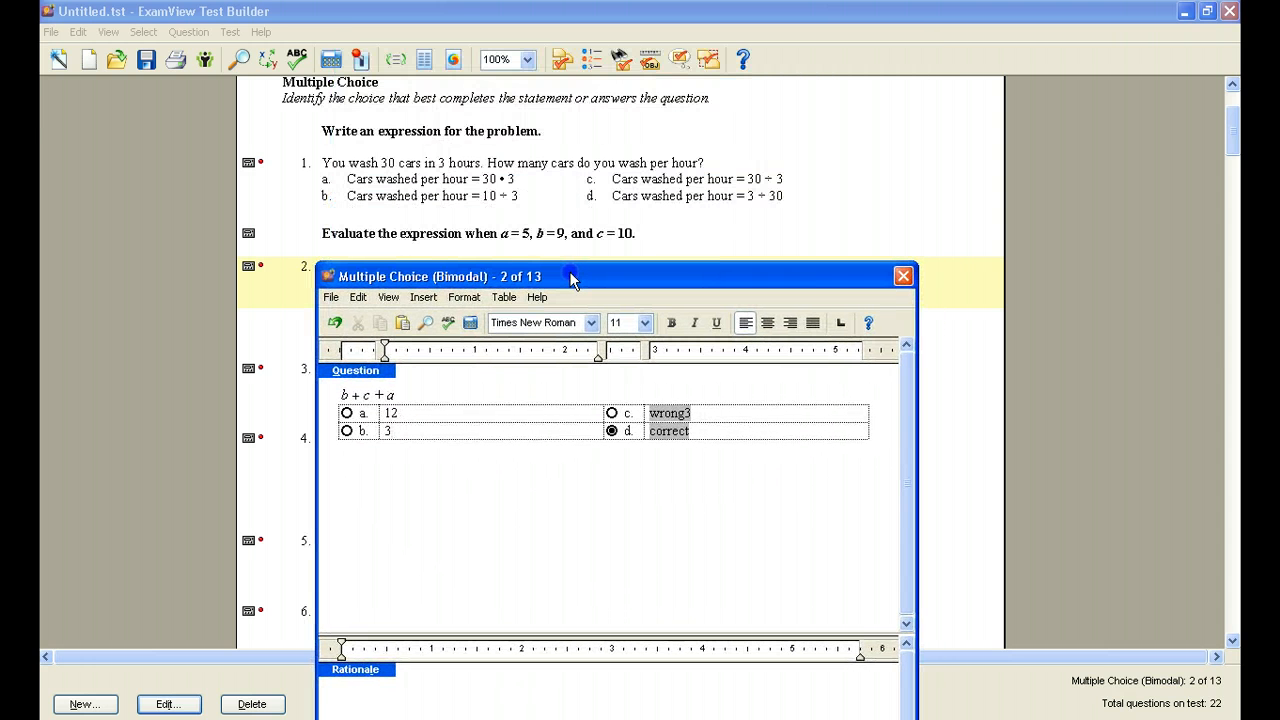
{"action": "left_click_drag", "start_coordinate": [570, 280], "coordinate": [572, 92]}
Step: Replace answer choice c with 24 and choice d with 9, and mark choice c as the correct answer
{"action": "double_click", "coordinate": [700, 224]}
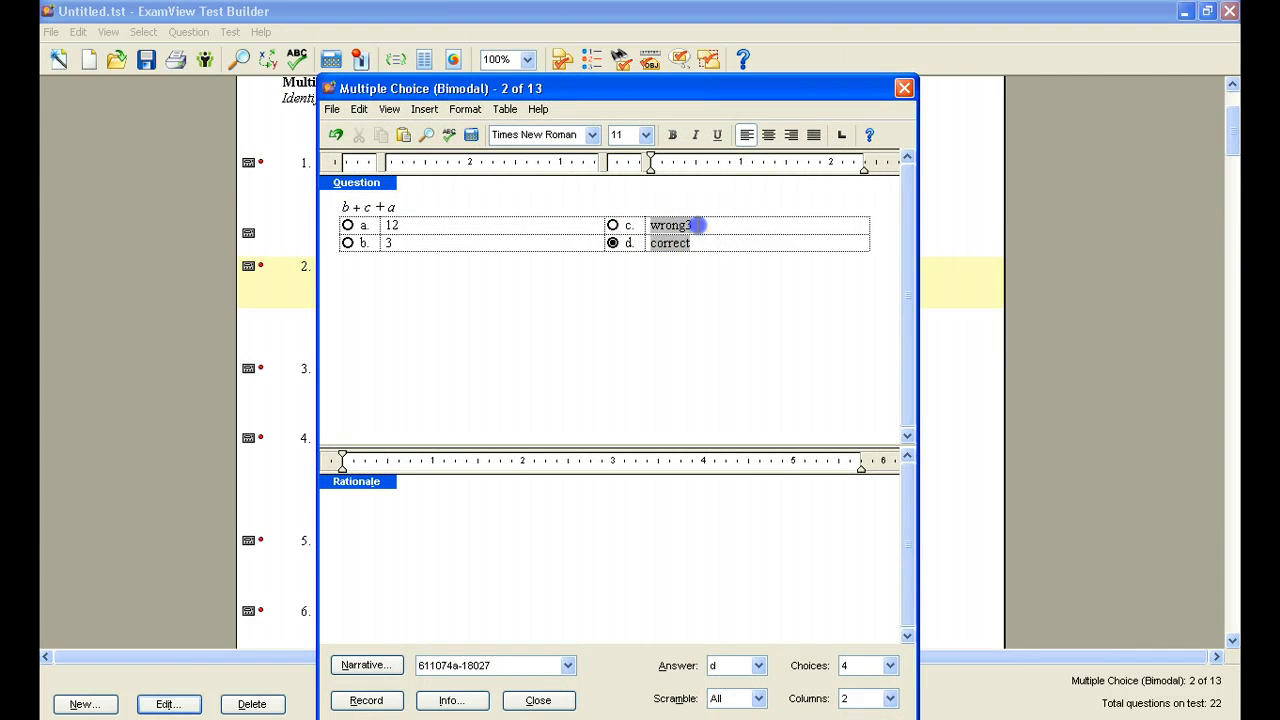
{"action": "type", "text": "24"}
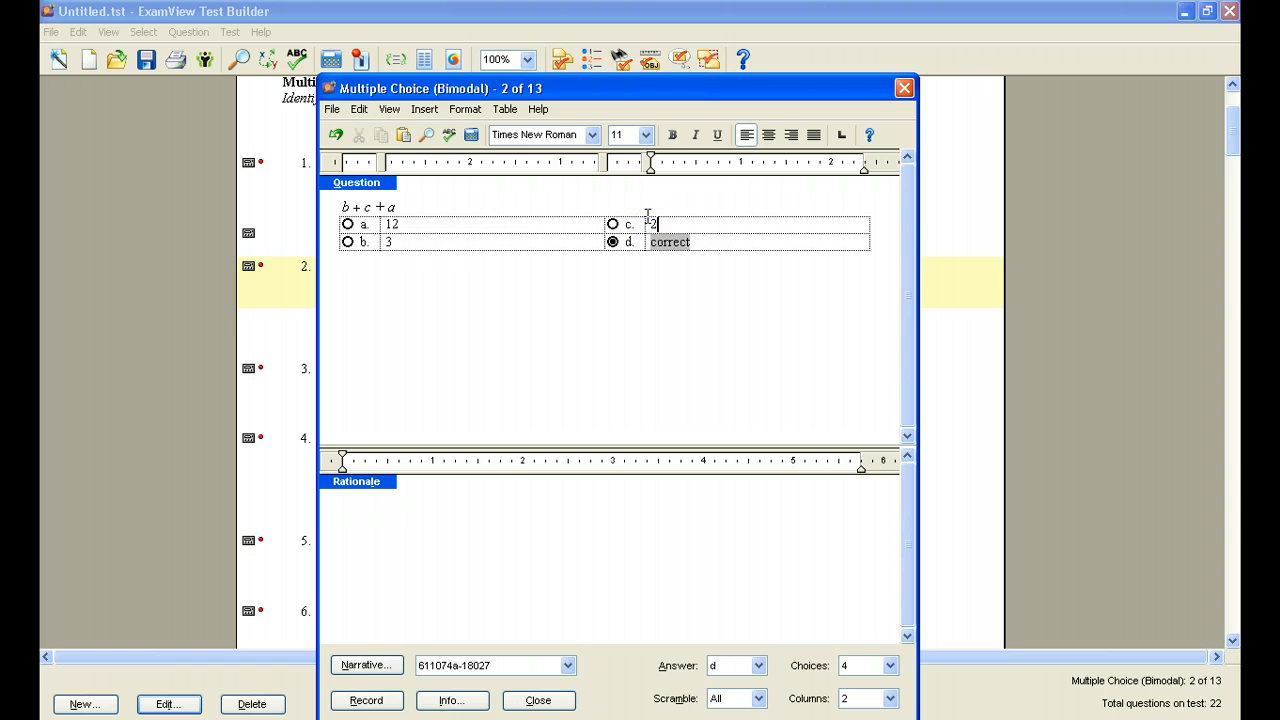
{"action": "left_click", "coordinate": [668, 242]}
{"action": "double_click", "coordinate": [668, 242]}
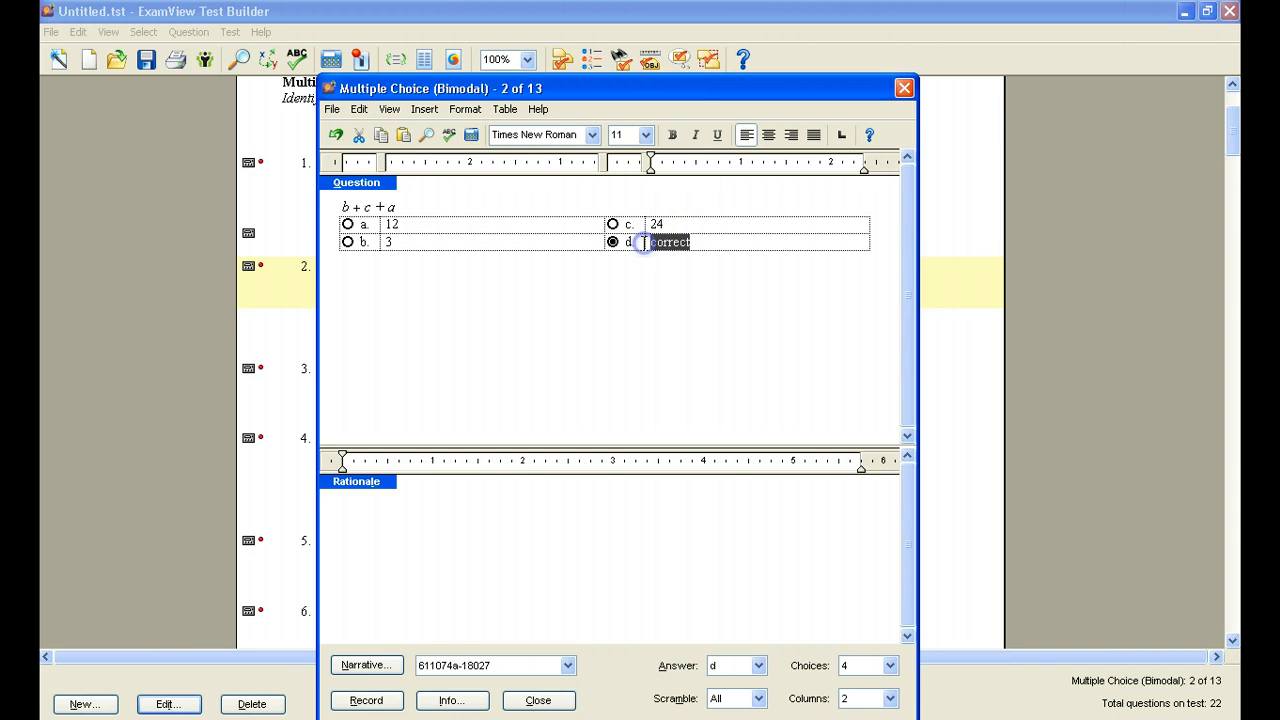
{"action": "type", "text": "9"}
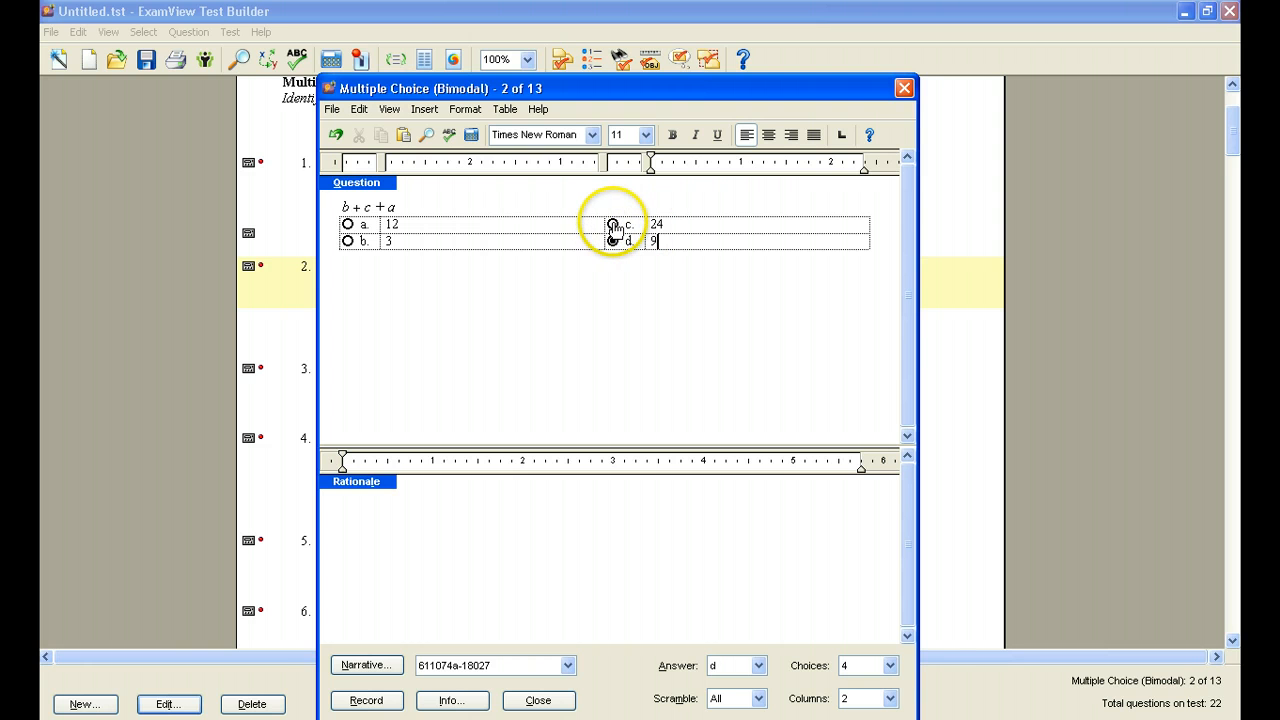
{"action": "left_click", "coordinate": [612, 225]}
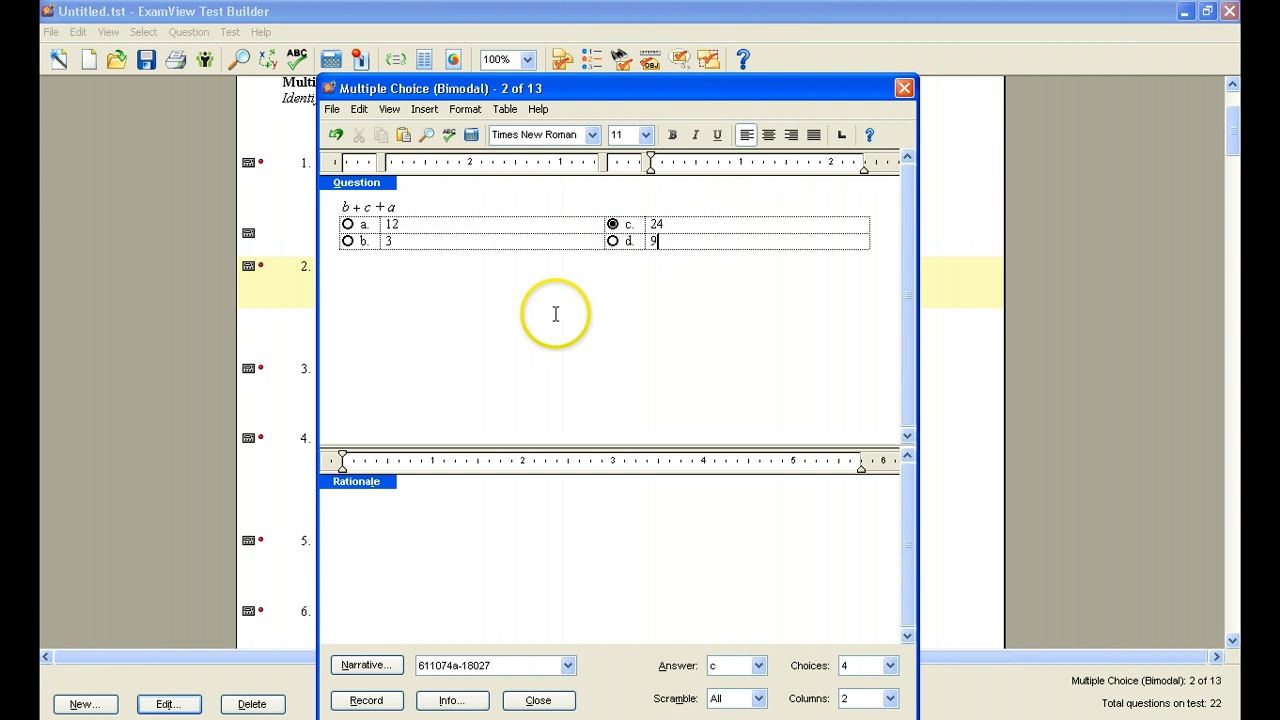
{"action": "left_click_drag", "start_coordinate": [637, 87], "coordinate": [637, 28]}
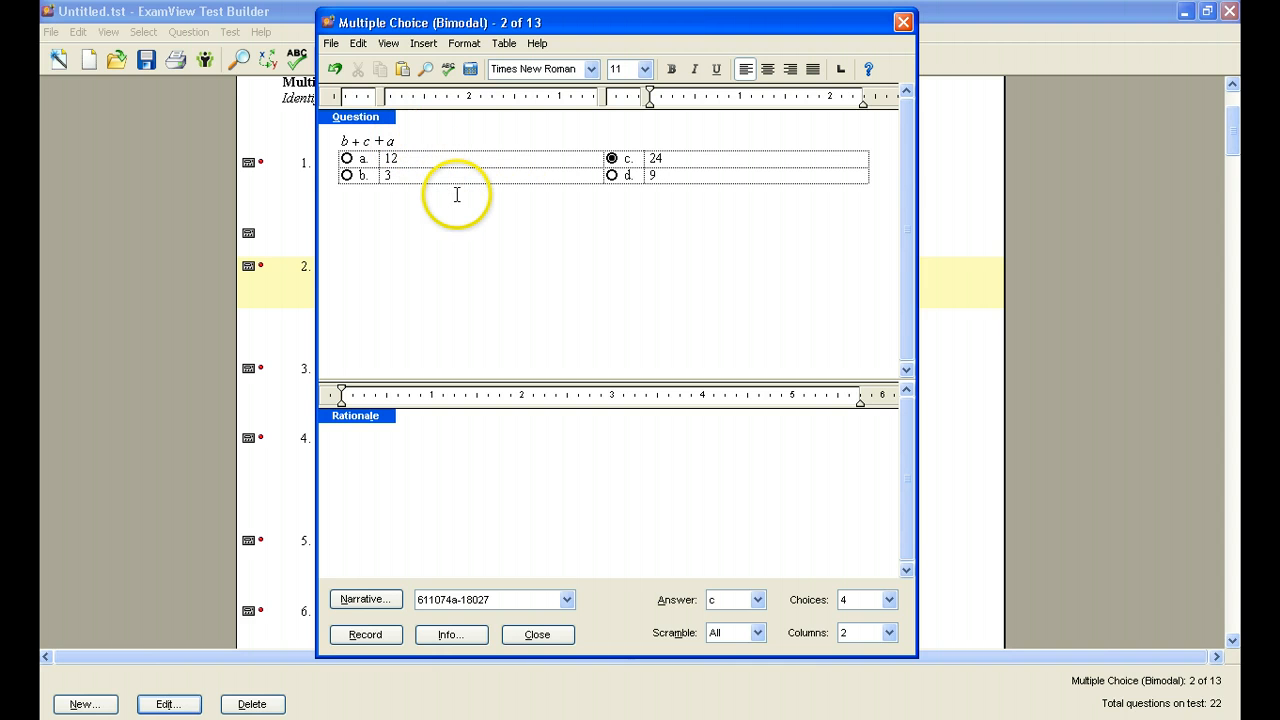
Step: Insert a Cartesian graph after the 9 in choice d, review its axis settings and leave them at their defaults
{"action": "left_click", "coordinate": [423, 44]}
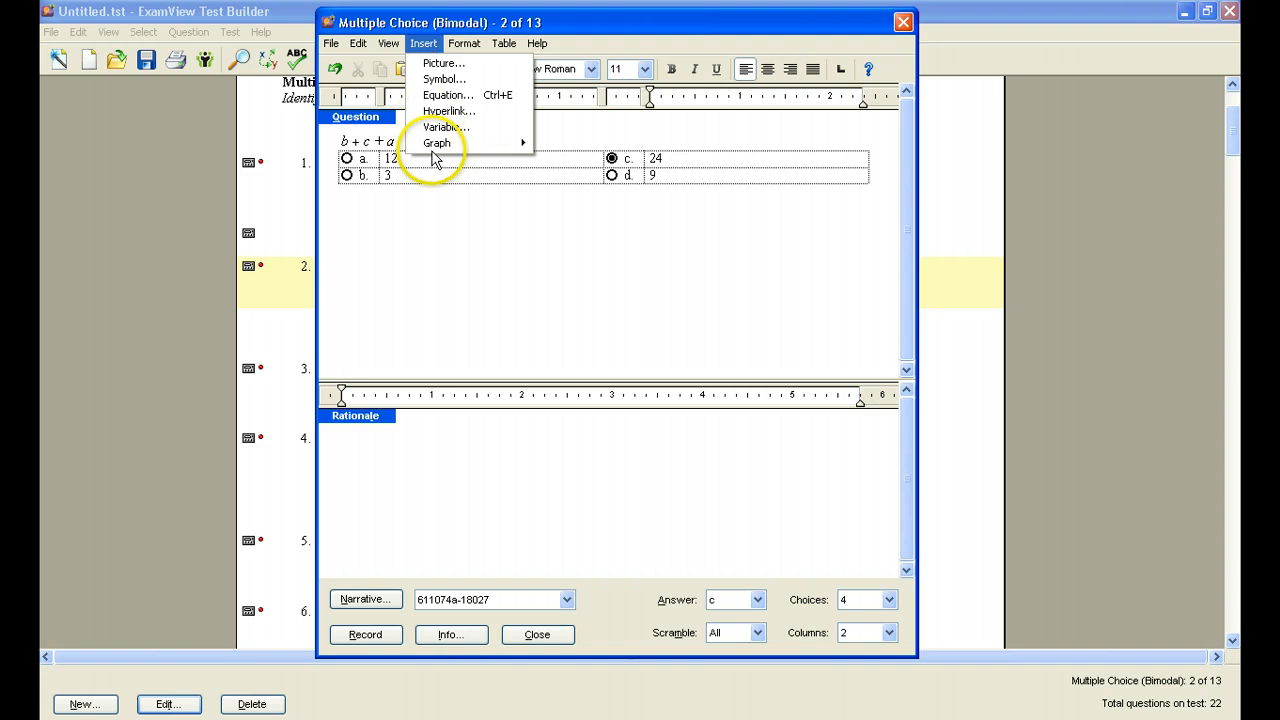
{"action": "mouse_move", "coordinate": [430, 150]}
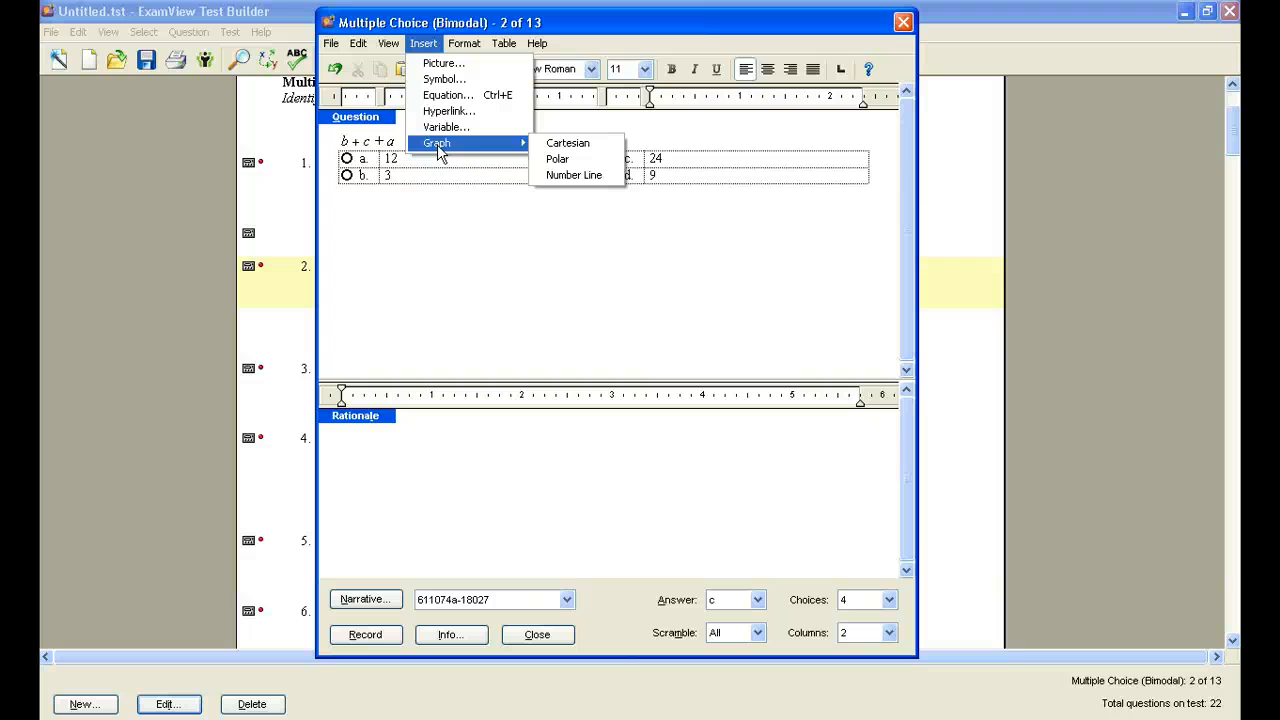
{"action": "left_click", "coordinate": [595, 147]}
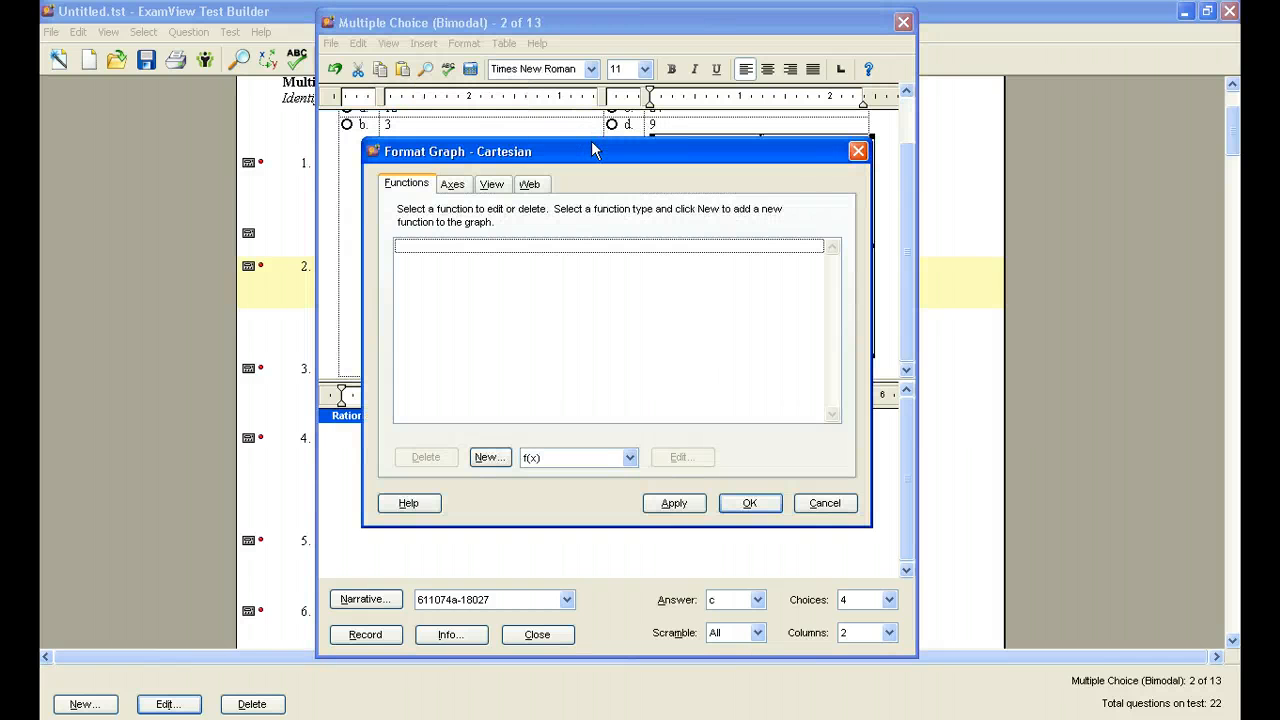
{"action": "left_click", "coordinate": [452, 184]}
{"action": "left_click_drag", "start_coordinate": [661, 167], "coordinate": [661, 138]}
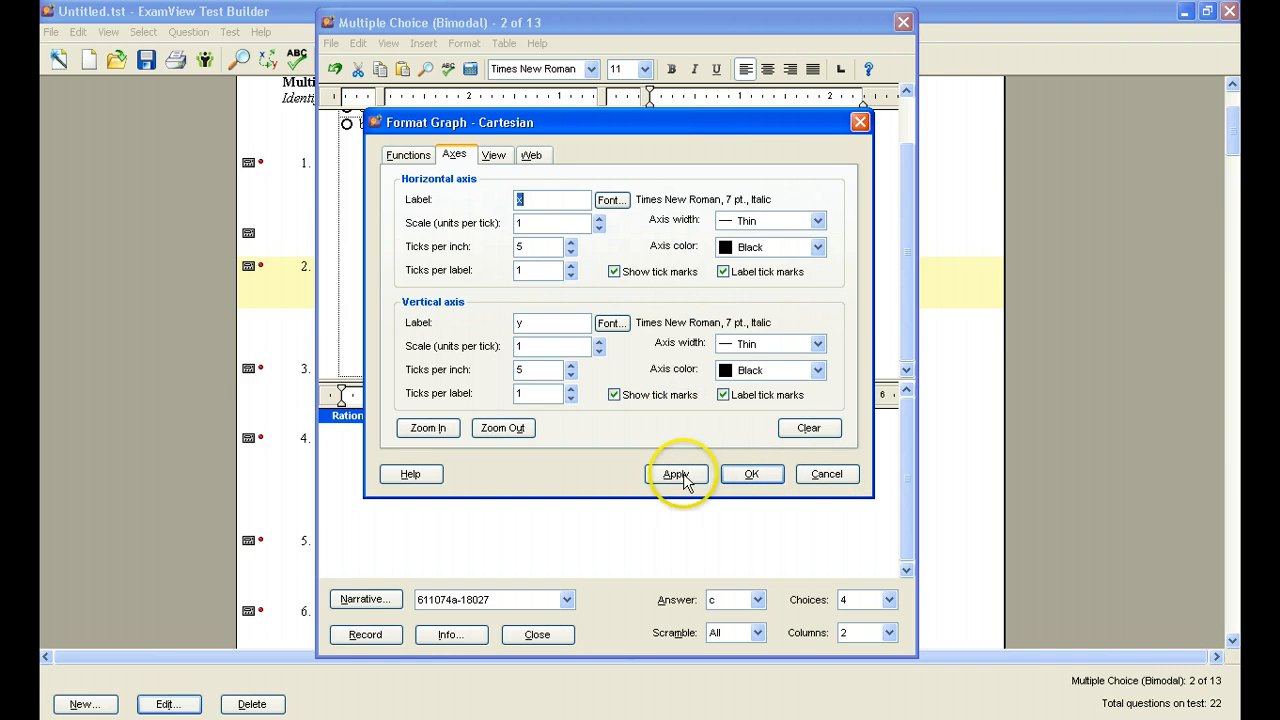
{"action": "left_click", "coordinate": [828, 476]}
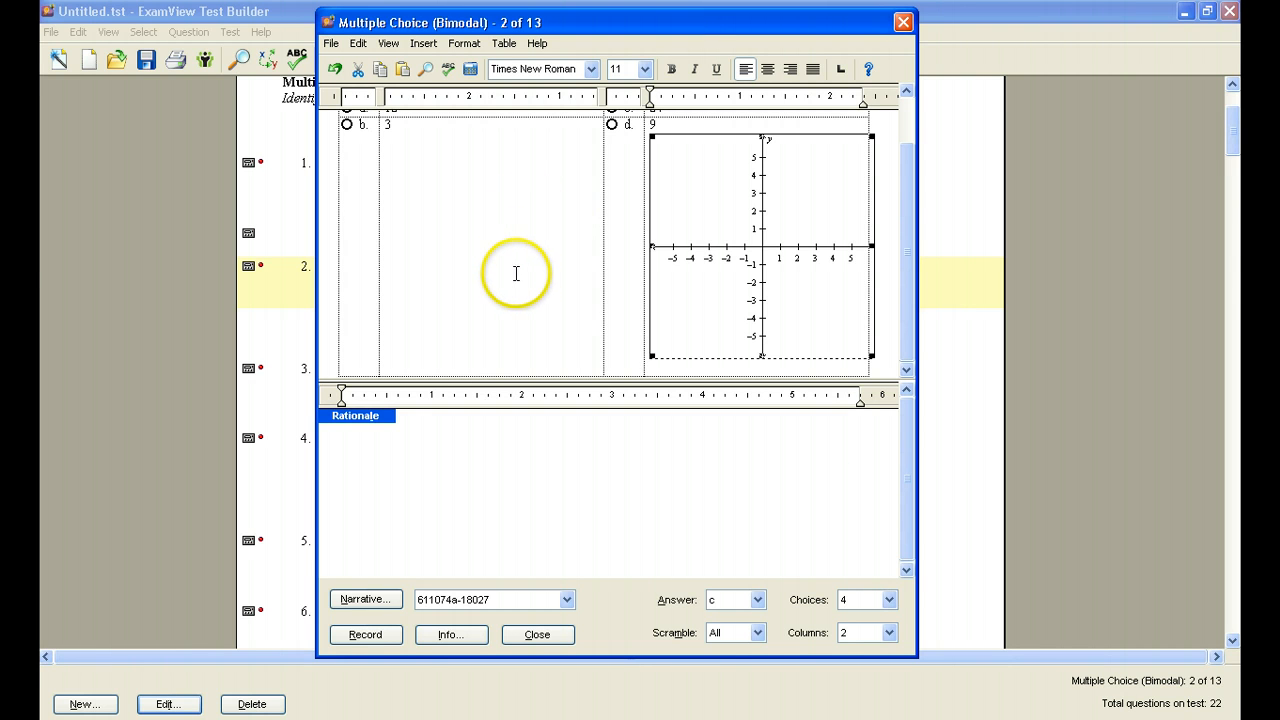
Step: Examine the options for the number of answer choices in question 2 and keep it at 4
{"action": "scroll", "coordinate": [514, 270], "scroll_direction": "up", "scroll_amount": 1}
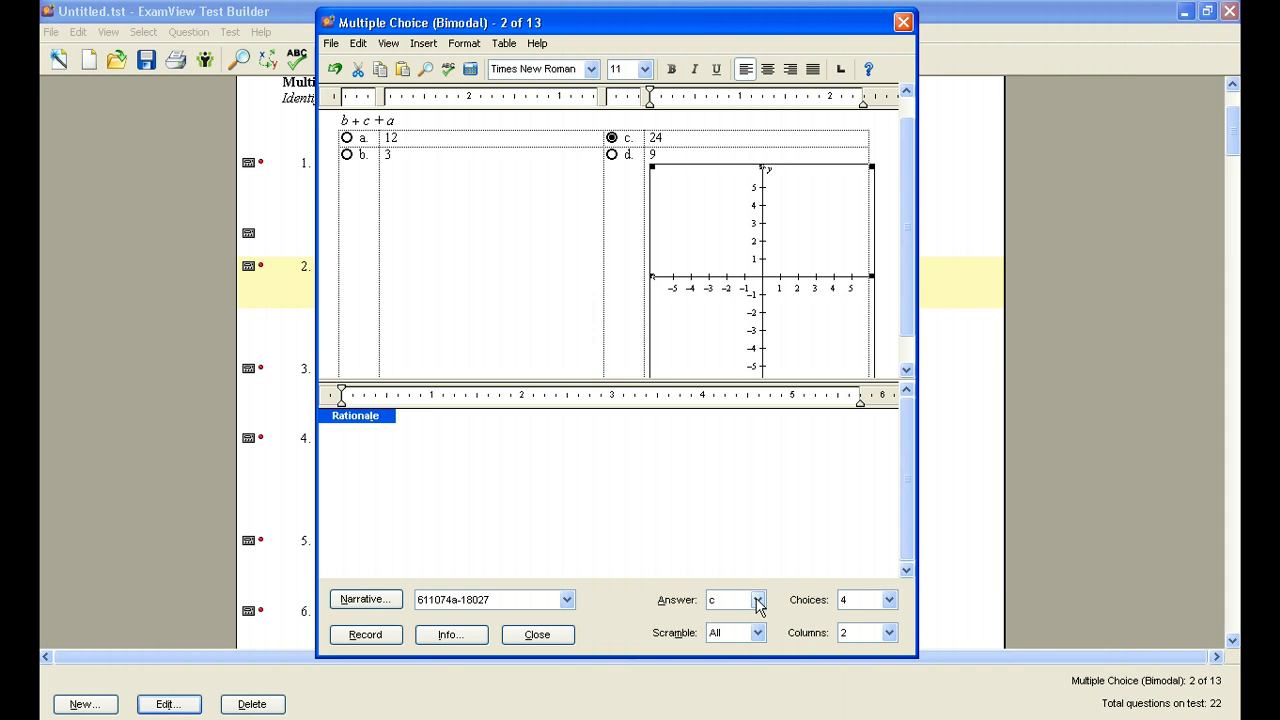
{"action": "left_click", "coordinate": [889, 600]}
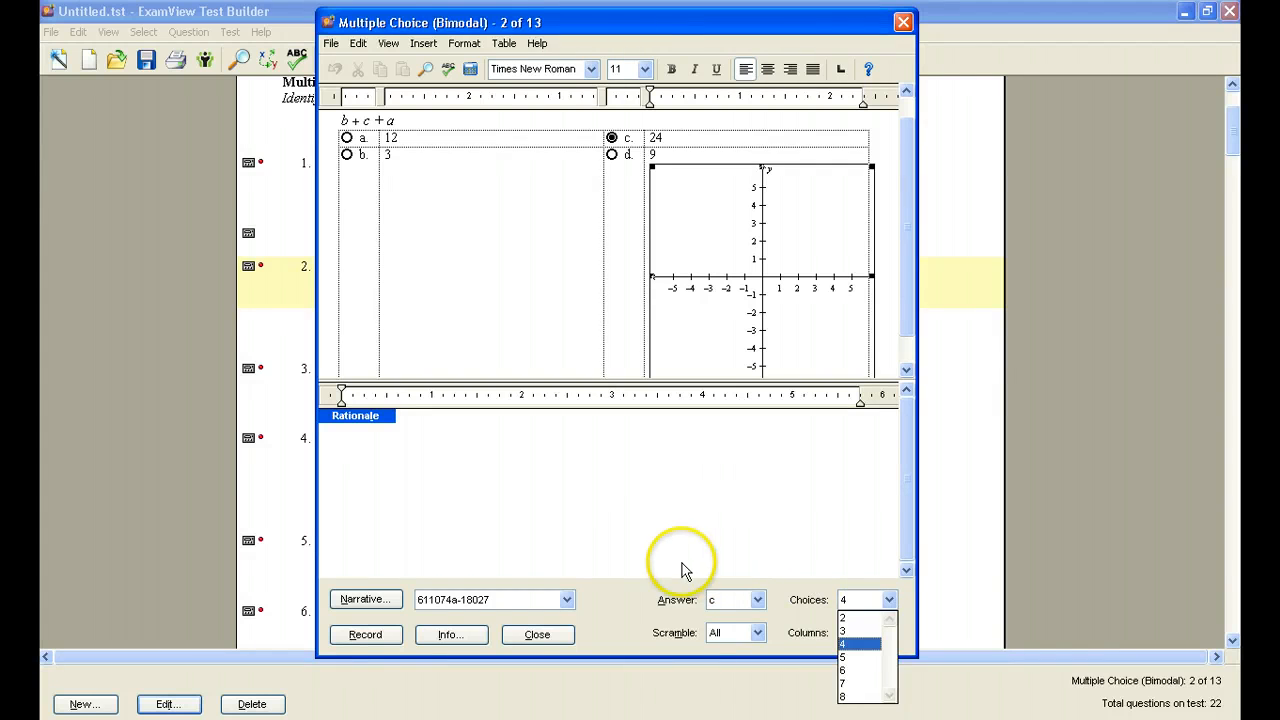
{"action": "left_click", "coordinate": [635, 540]}
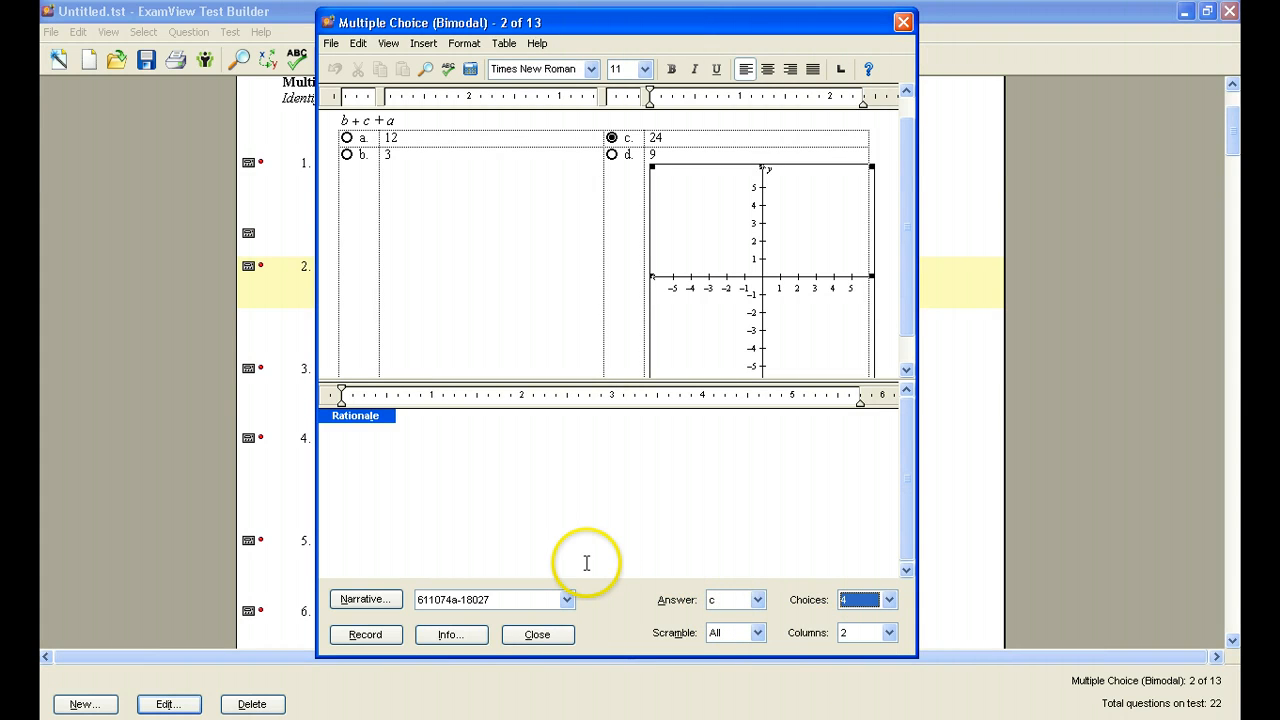
Step: Set question 2's point value to 2 in its question information and record the edited question to the test
{"action": "left_click", "coordinate": [452, 638]}
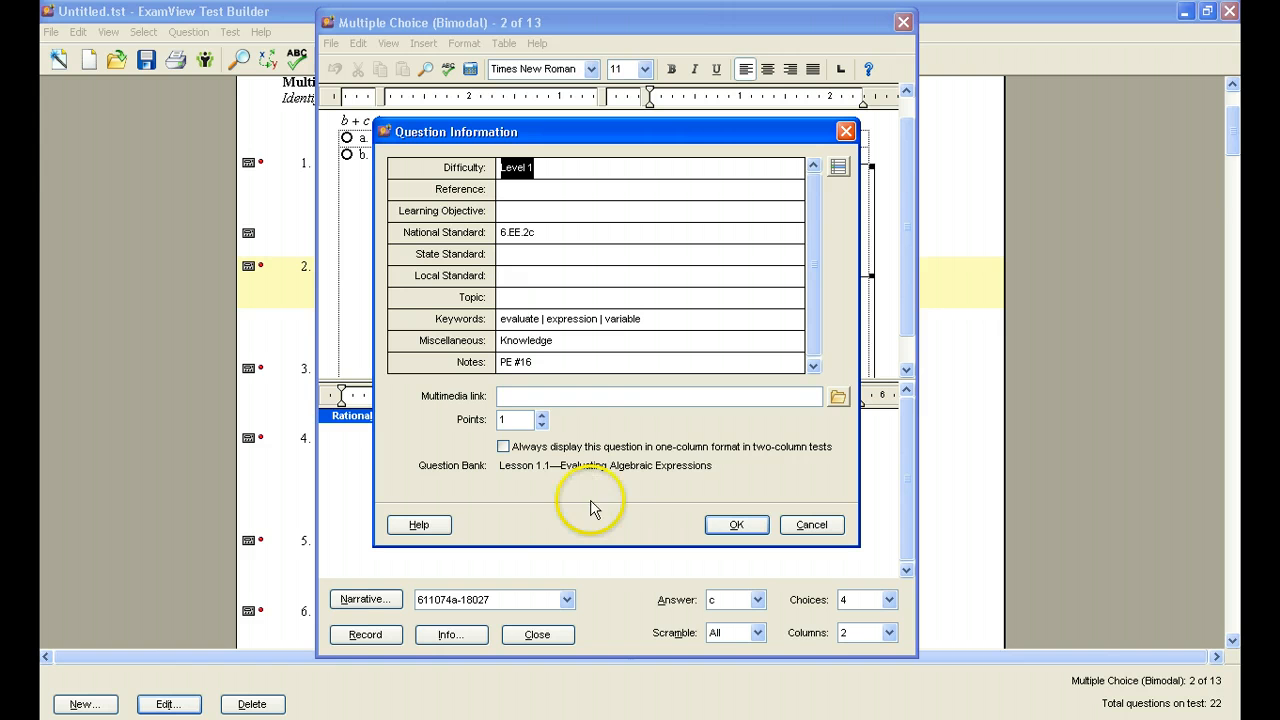
{"action": "left_click", "coordinate": [542, 416]}
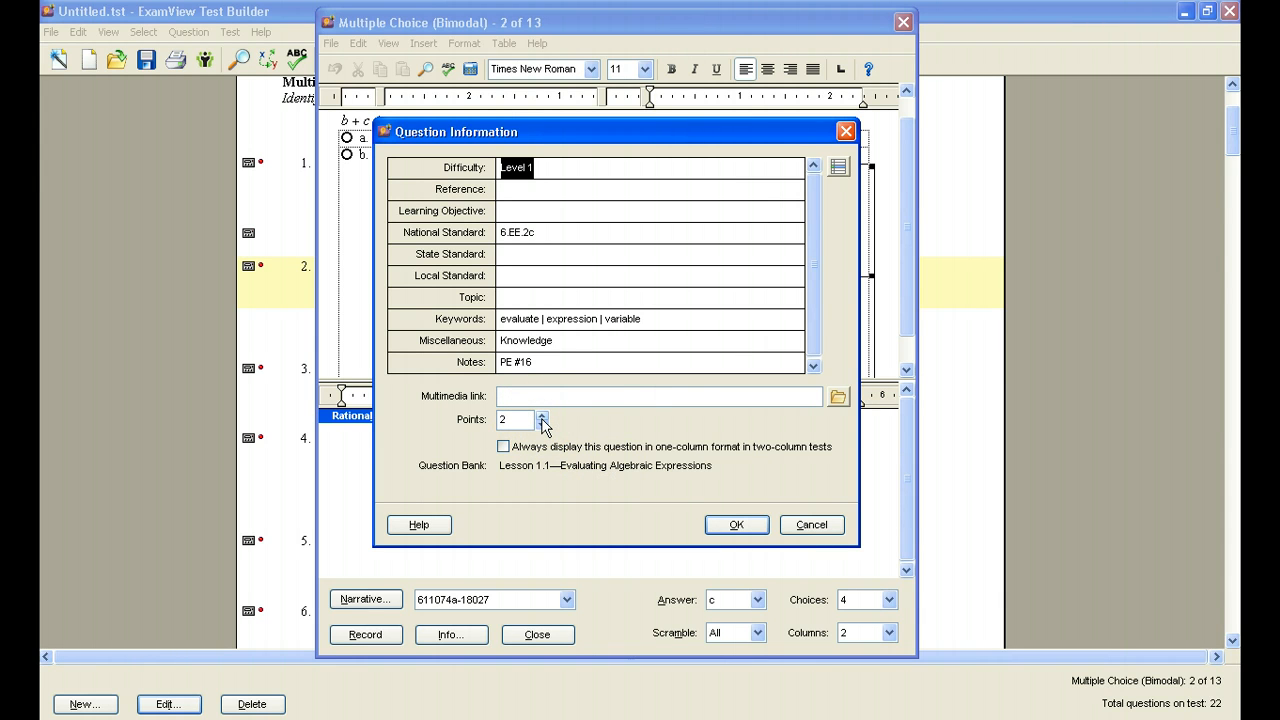
{"action": "left_click", "coordinate": [736, 524]}
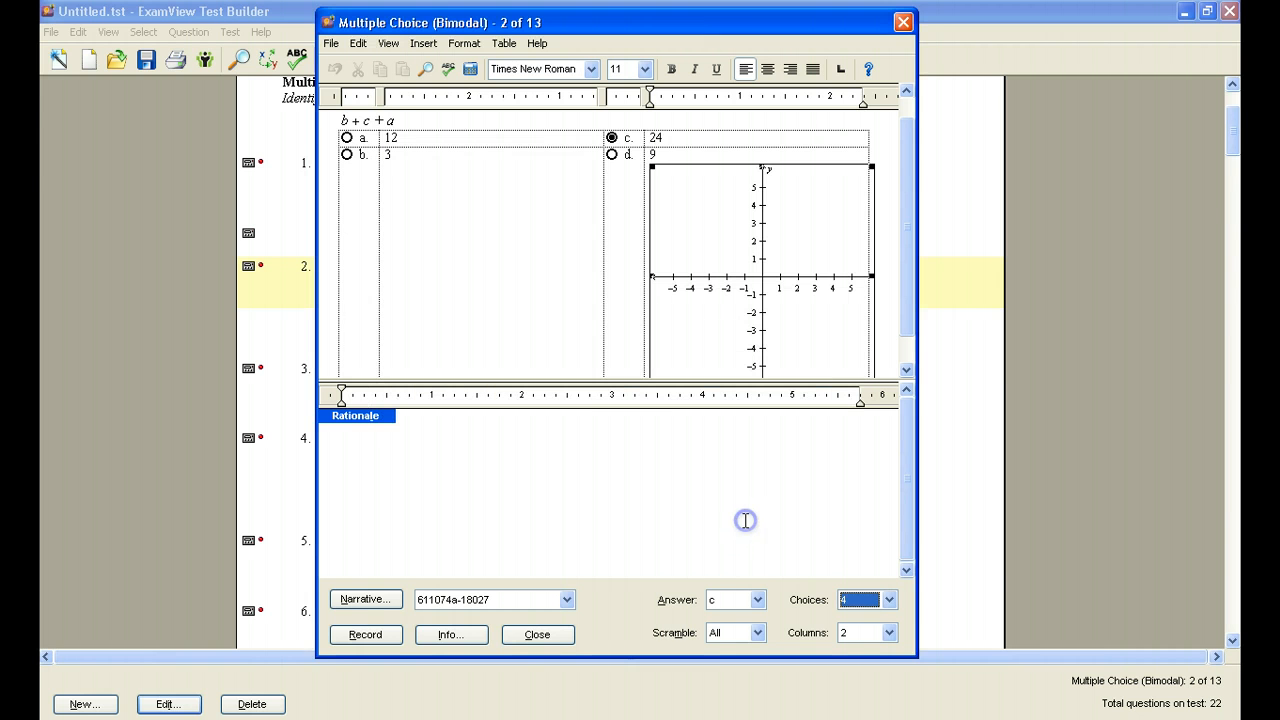
{"action": "left_click", "coordinate": [366, 634]}
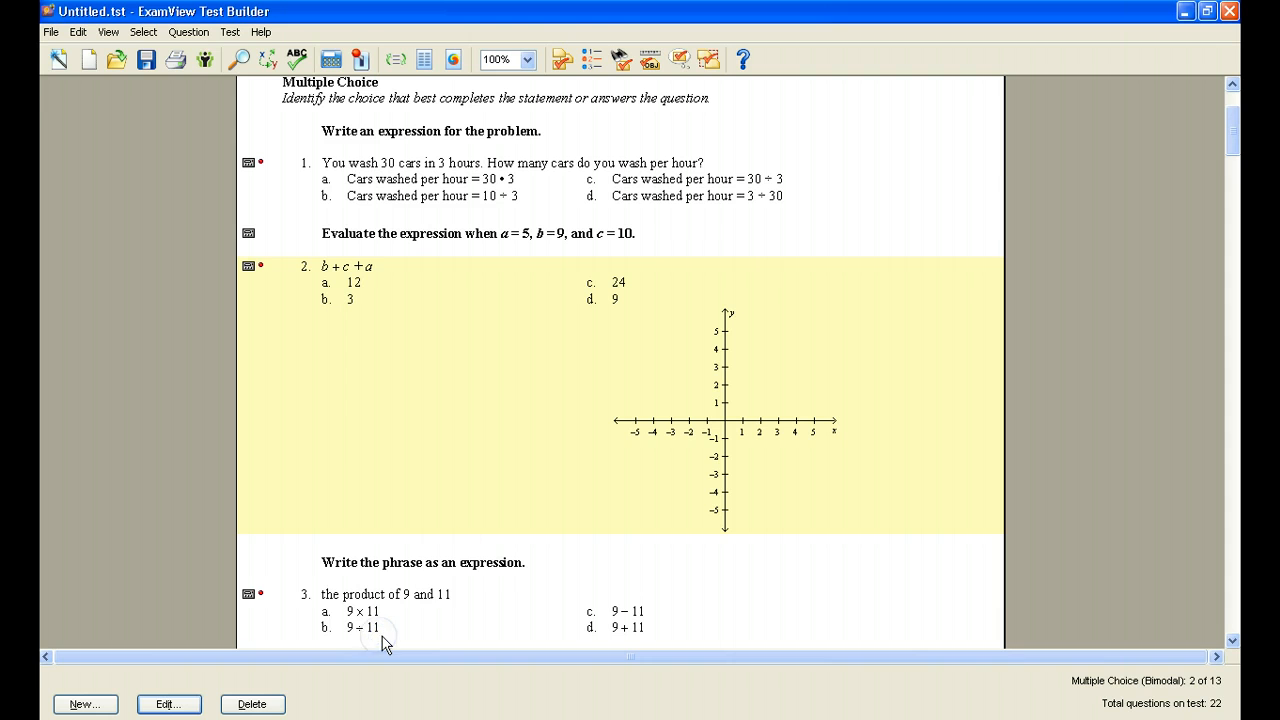